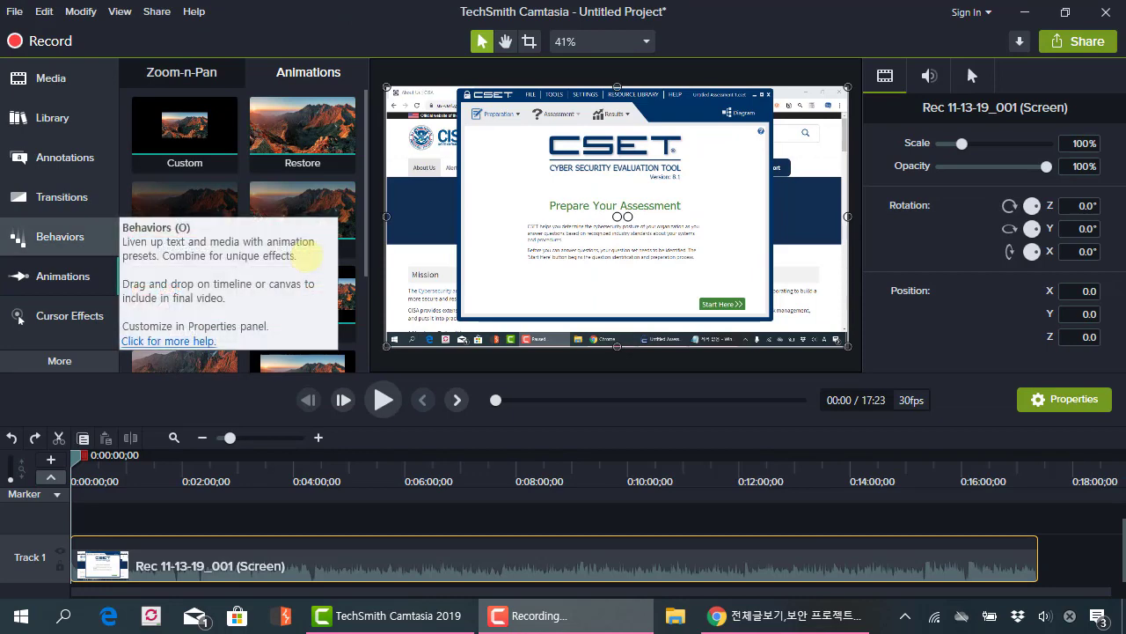
{"action": "left_click", "coordinate": [348, 27]}
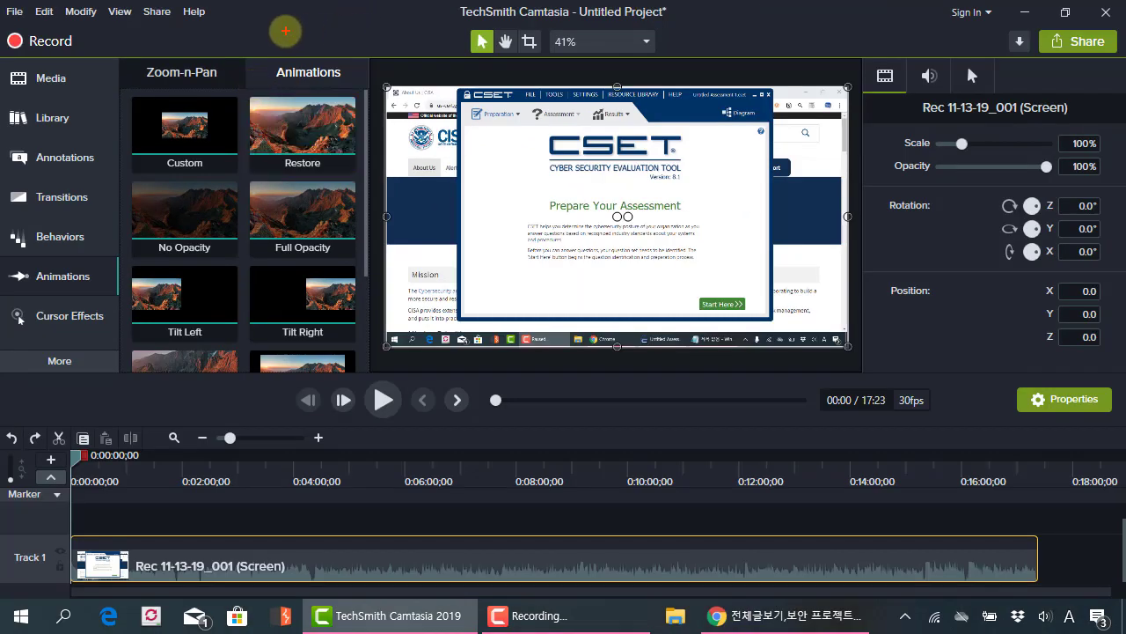
{"action": "left_click_drag", "start_coordinate": [284, 30], "coordinate": [405, 27]}
{"action": "key", "text": "Escape"}
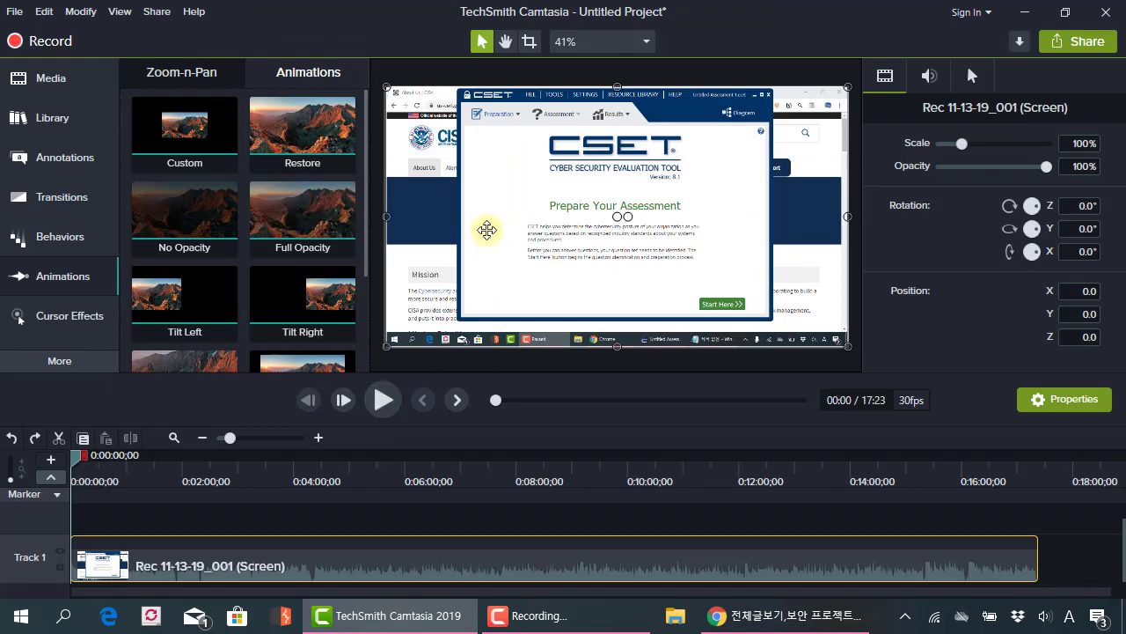
Step: Examine the Zoom-n-Pan settings and the recording's visual, audio and cursor properties
{"action": "left_click", "coordinate": [208, 73]}
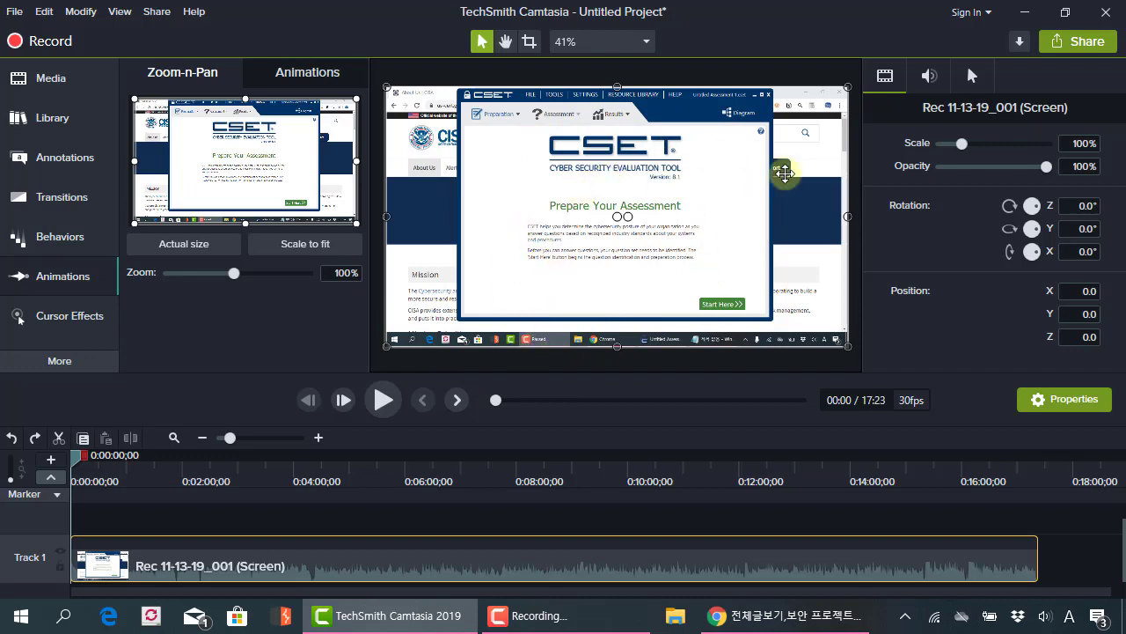
{"action": "left_click", "coordinate": [723, 422]}
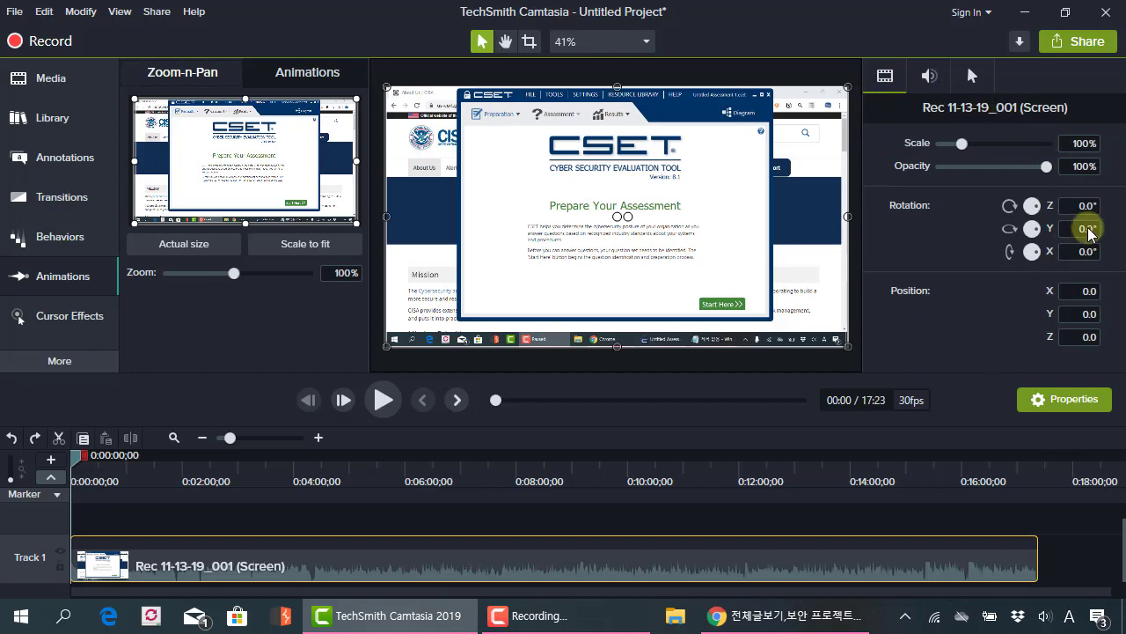
{"action": "left_click", "coordinate": [1042, 399]}
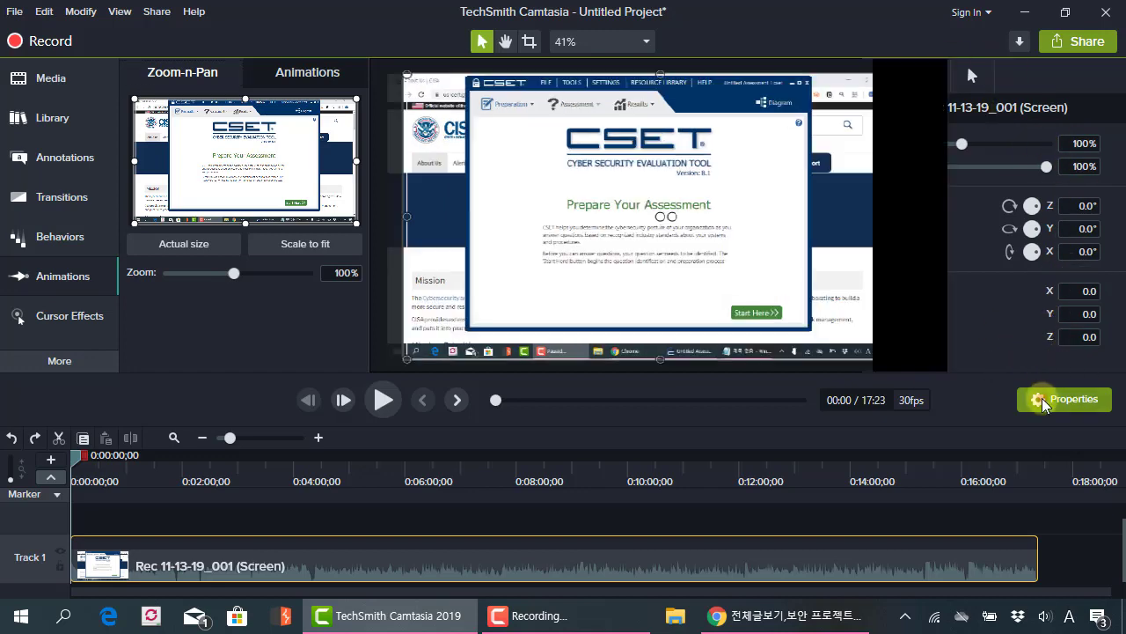
{"action": "left_click", "coordinate": [1071, 405]}
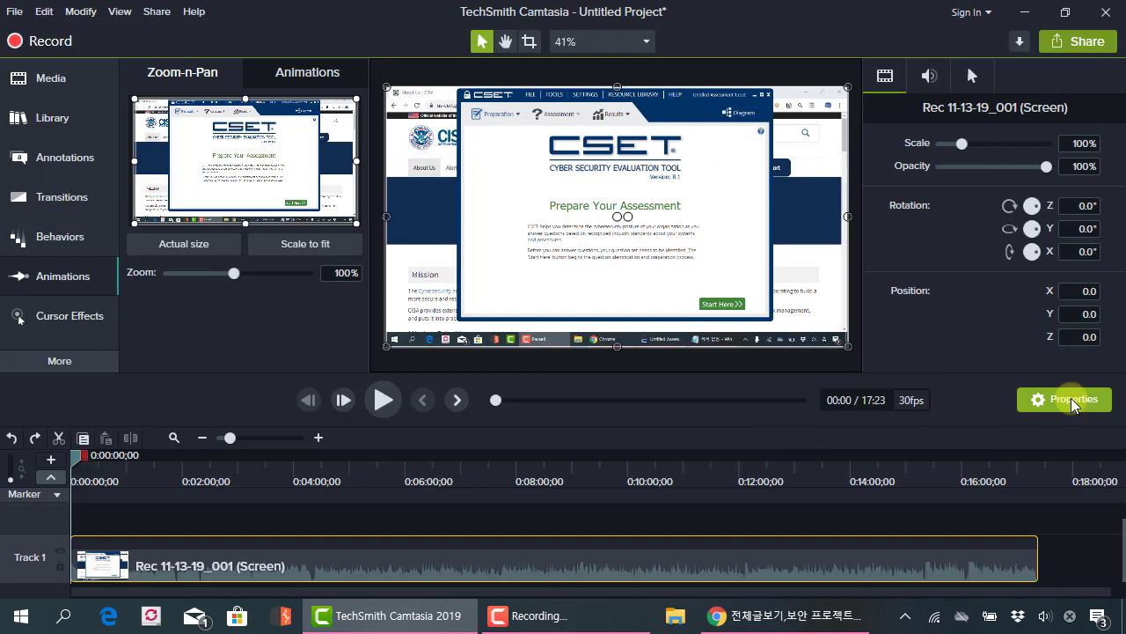
{"action": "left_click", "coordinate": [922, 81]}
{"action": "left_click", "coordinate": [973, 76]}
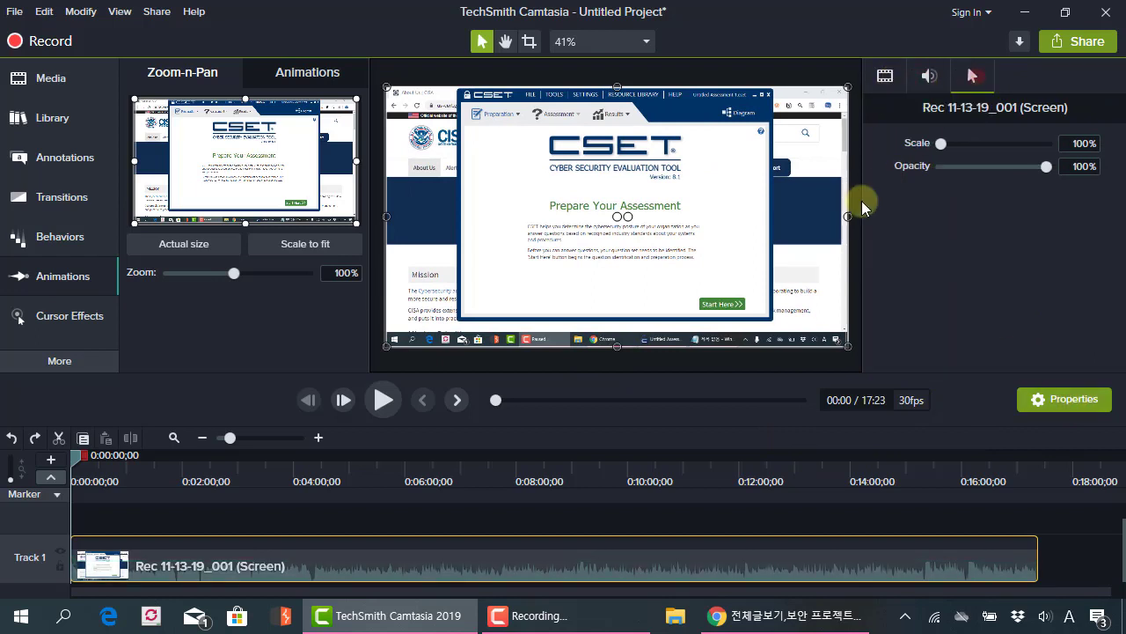
{"action": "left_click", "coordinate": [887, 77]}
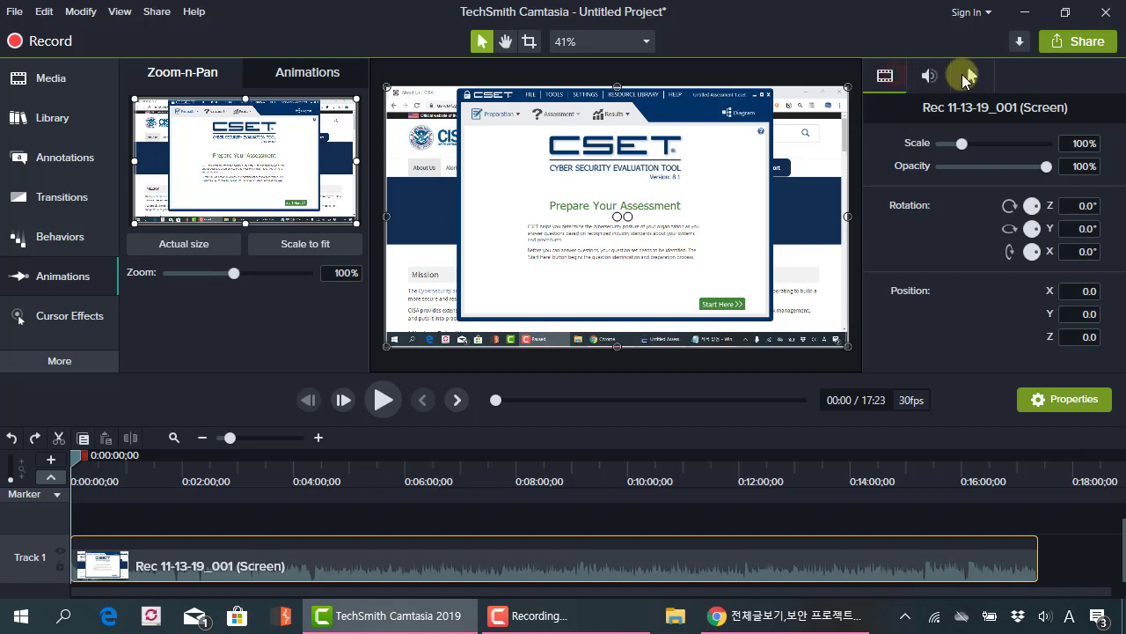
{"action": "left_click", "coordinate": [967, 76]}
{"action": "left_click", "coordinate": [885, 76]}
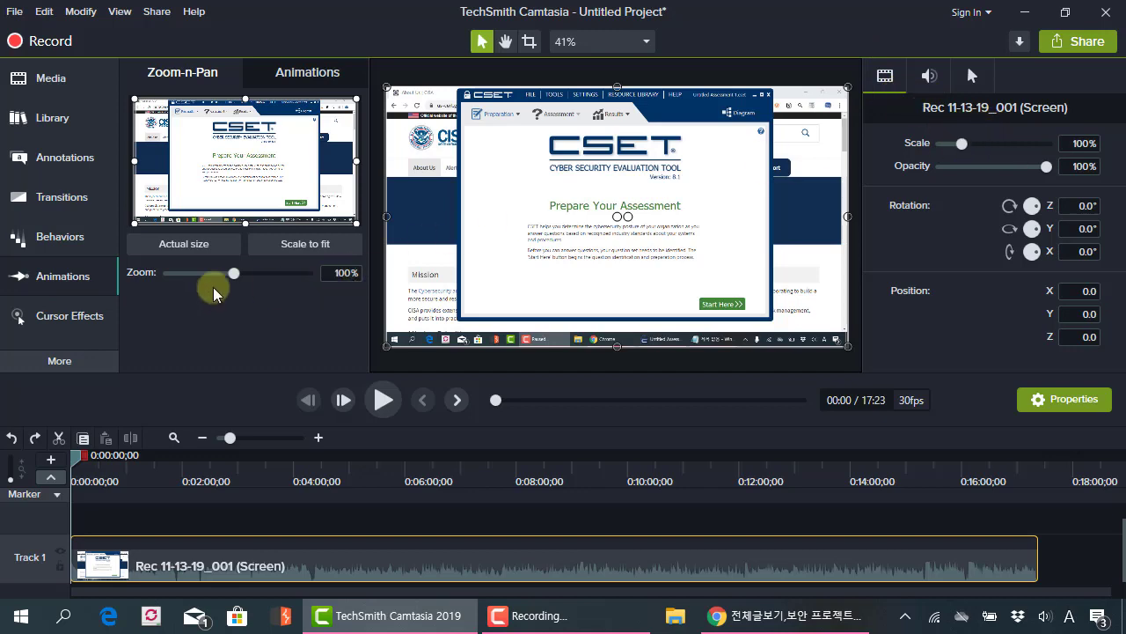
Step: Try enlarging the recording's scale to about 250%, and return it to actual size
{"action": "left_click_drag", "start_coordinate": [962, 143], "coordinate": [994, 144]}
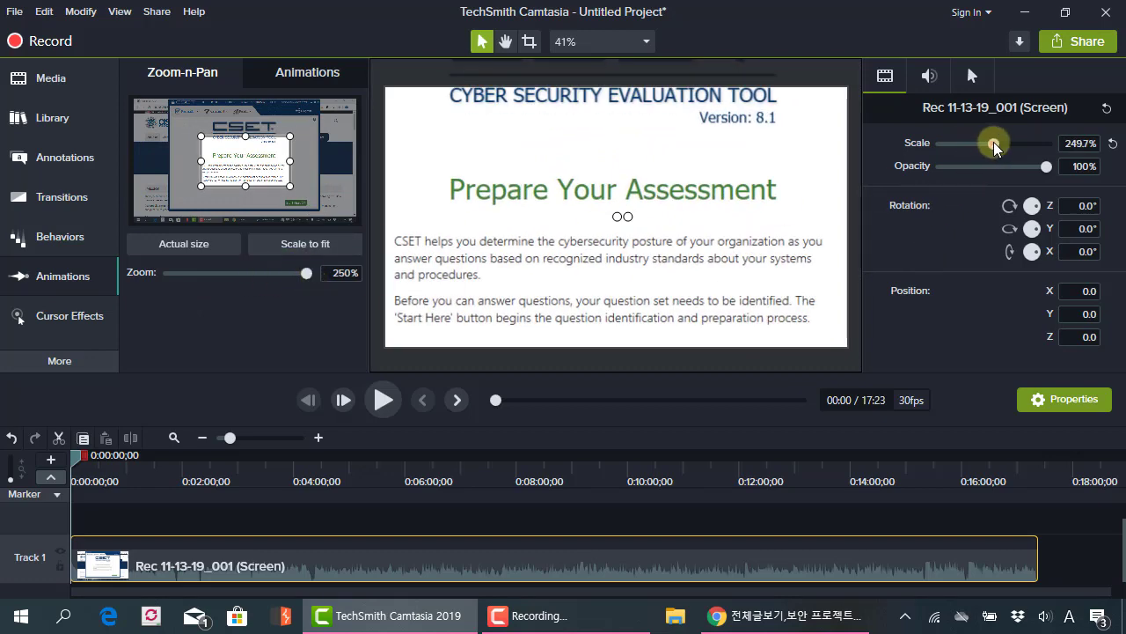
{"action": "mouse_move", "coordinate": [994, 143]}
{"action": "left_mouse_down"}
{"action": "mouse_move", "coordinate": [1049, 151]}
{"action": "mouse_move", "coordinate": [981, 140]}
{"action": "left_mouse_up"}
{"action": "left_click", "coordinate": [159, 248]}
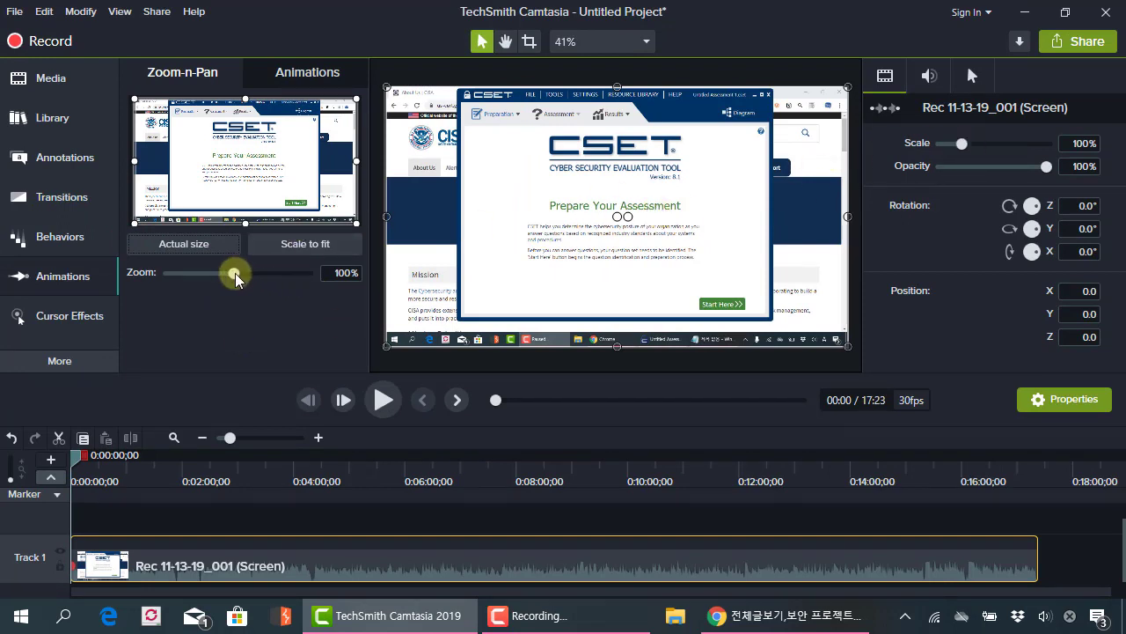
Step: Set the recording's zoom to 150% and move the picture to about X 202, Y -180 on the canvas
{"action": "left_click", "coordinate": [343, 273]}
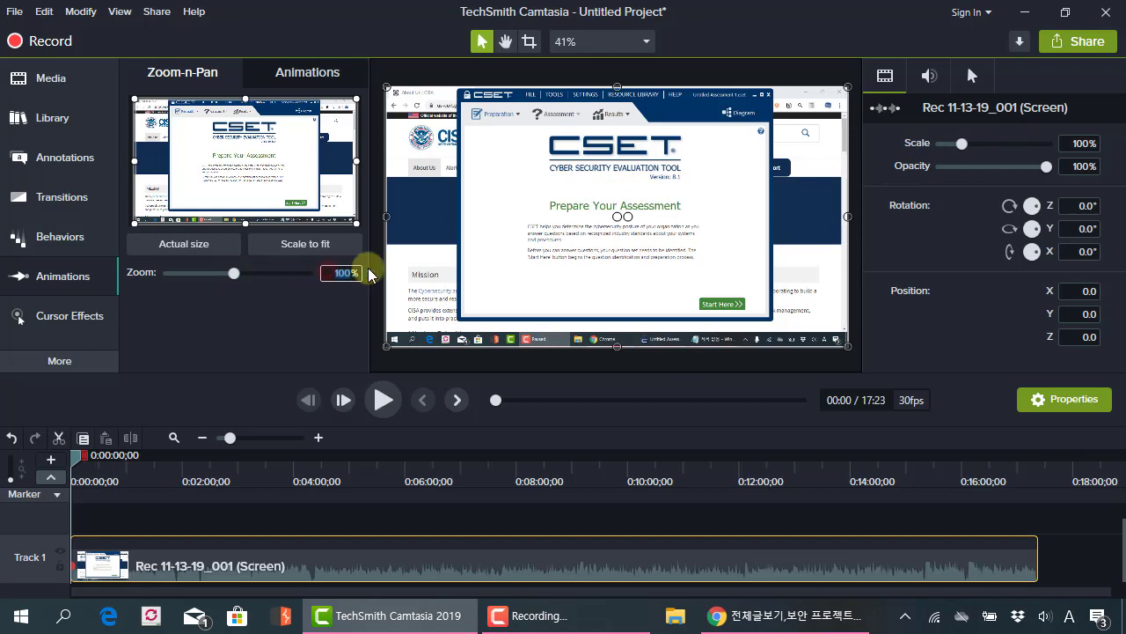
{"action": "type", "text": "150"}
{"action": "key", "text": "Return"}
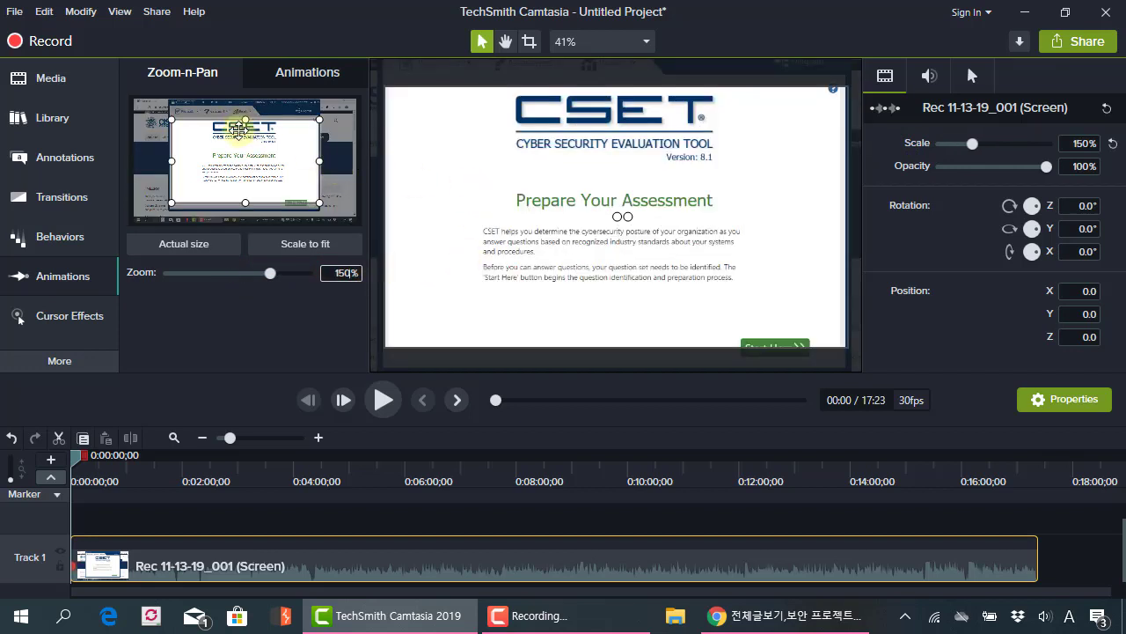
{"action": "left_click_drag", "start_coordinate": [512, 167], "coordinate": [586, 230]}
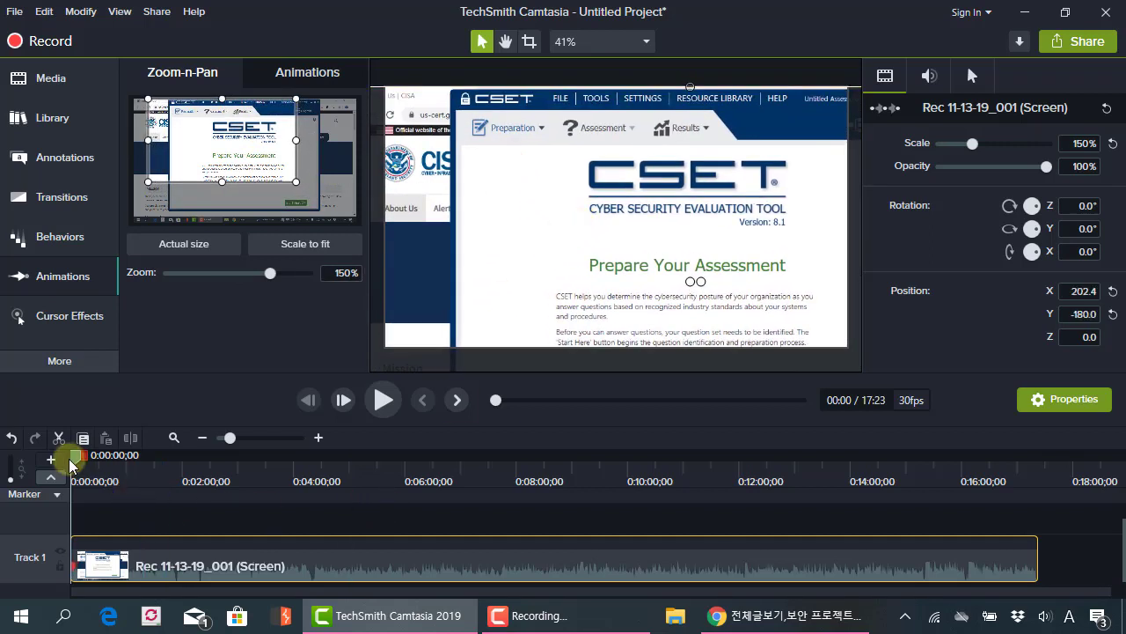
Step: Preview the zoomed recording from the start with the sound muted, and undo the zoom and repositioning
{"action": "key", "text": "space"}
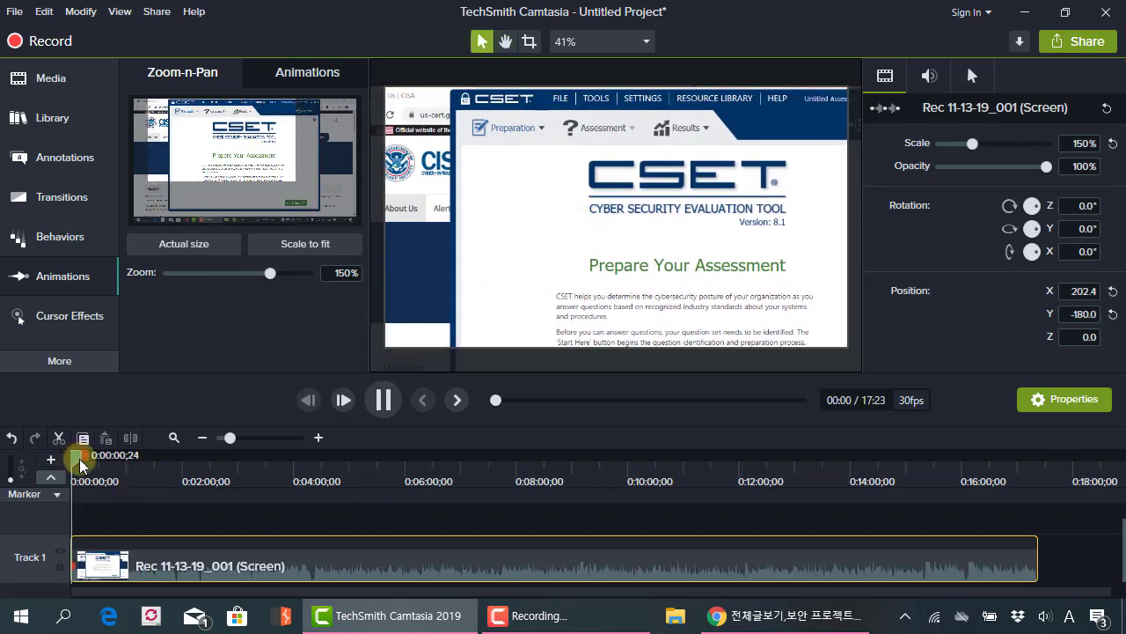
{"action": "key", "text": "XF86AudioMute"}
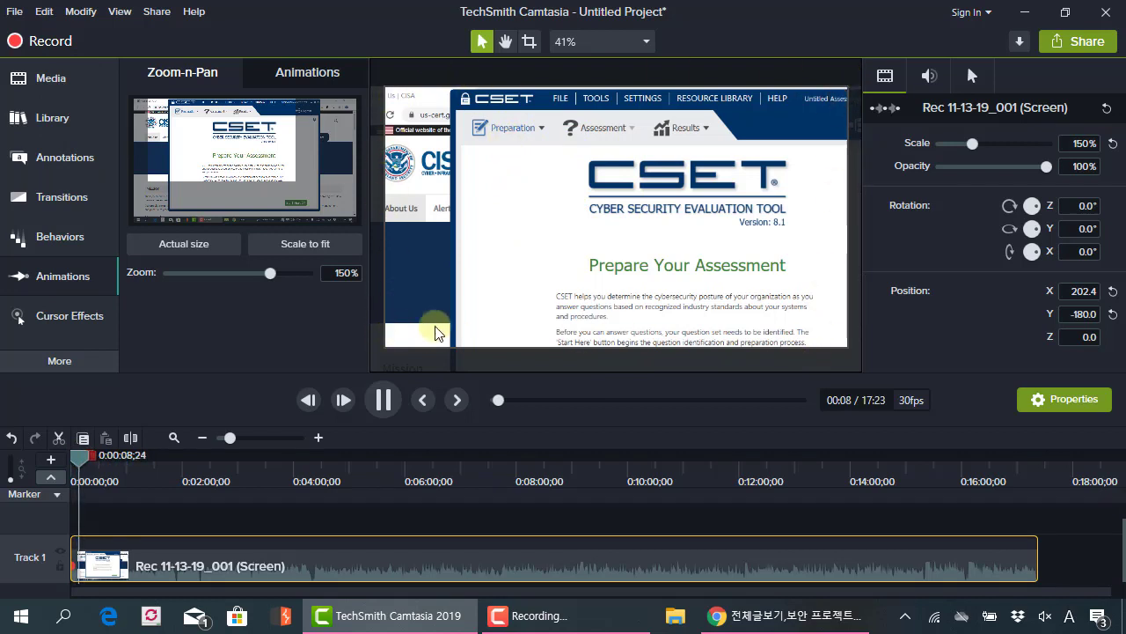
{"action": "left_click", "coordinate": [672, 297]}
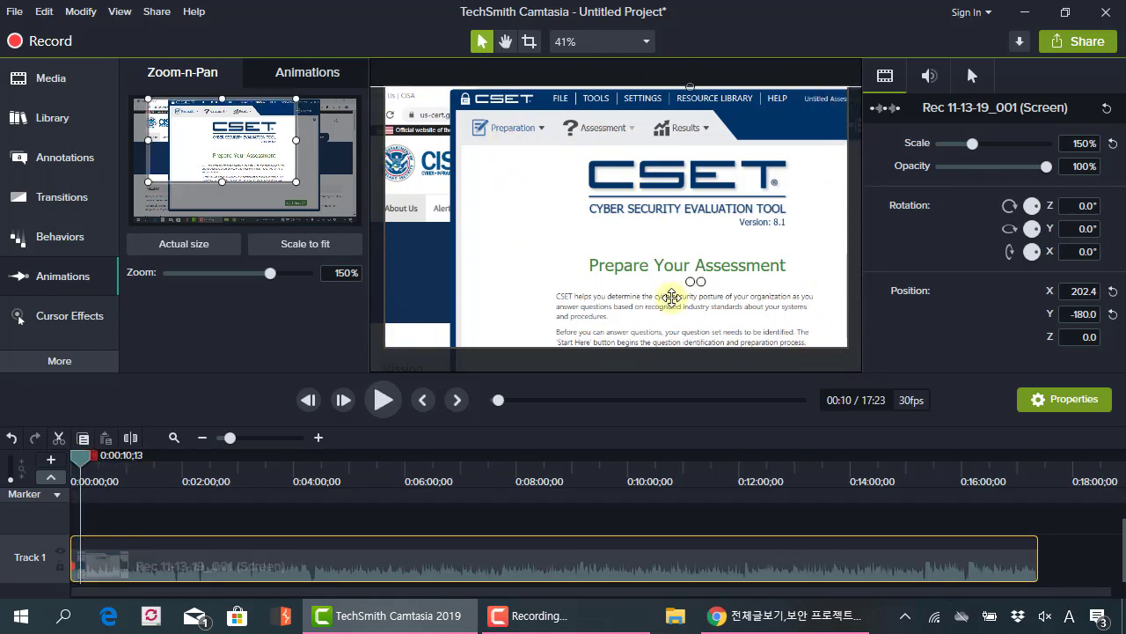
{"action": "key", "text": "ctrl+z"}
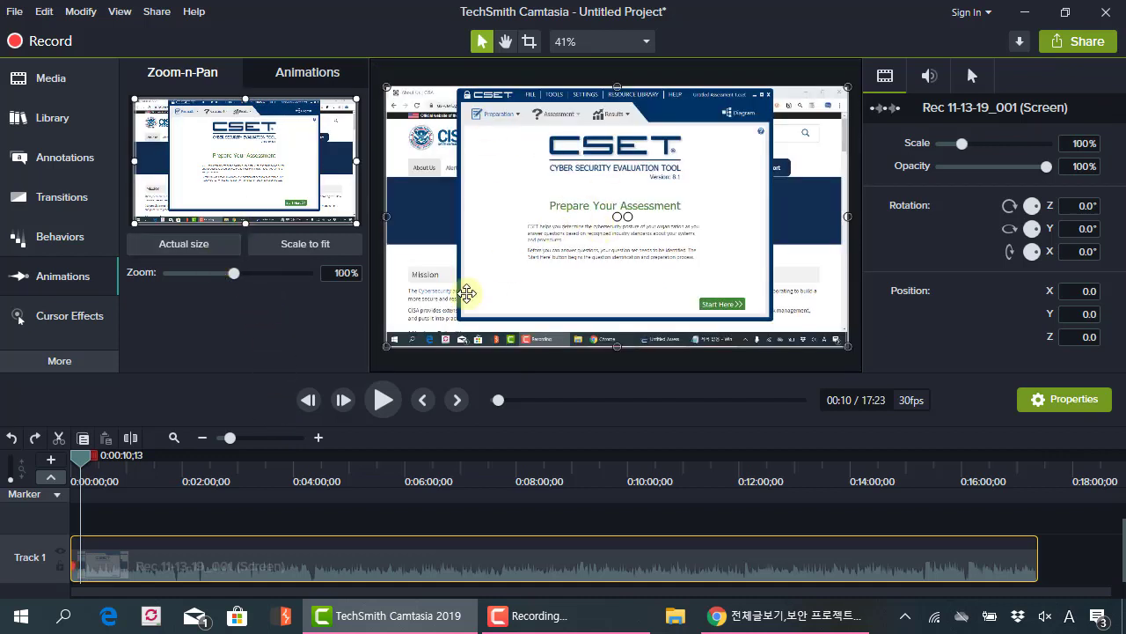
Step: Split the recording at 0:02:30;23 and zoom the part after the cut to 142%
{"action": "left_click_drag", "start_coordinate": [79, 459], "coordinate": [212, 483]}
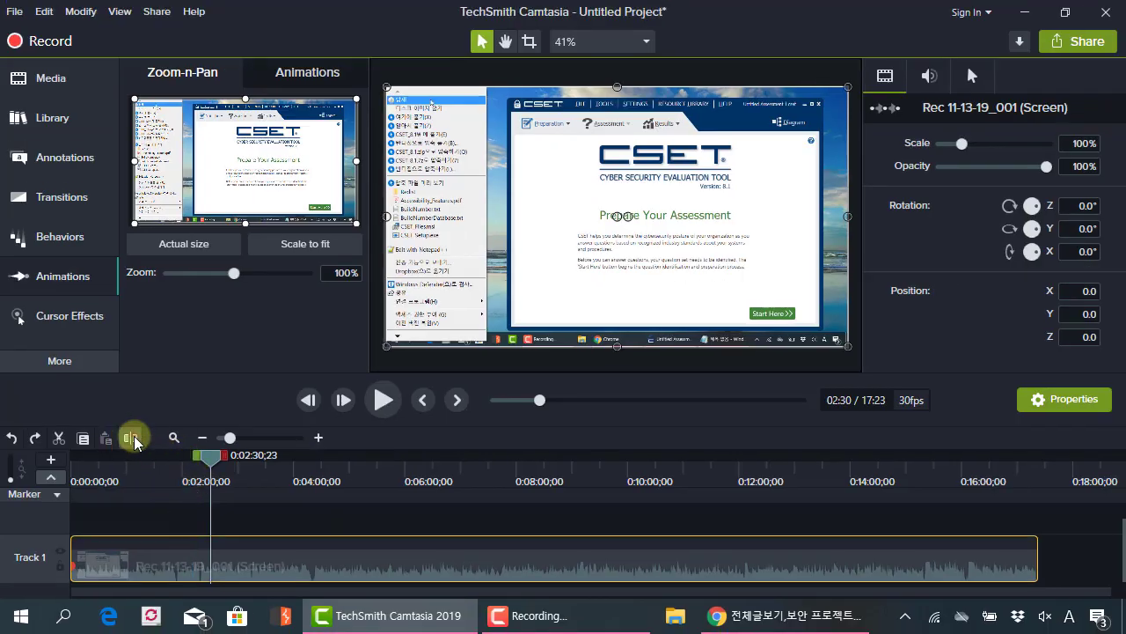
{"action": "left_click", "coordinate": [175, 405]}
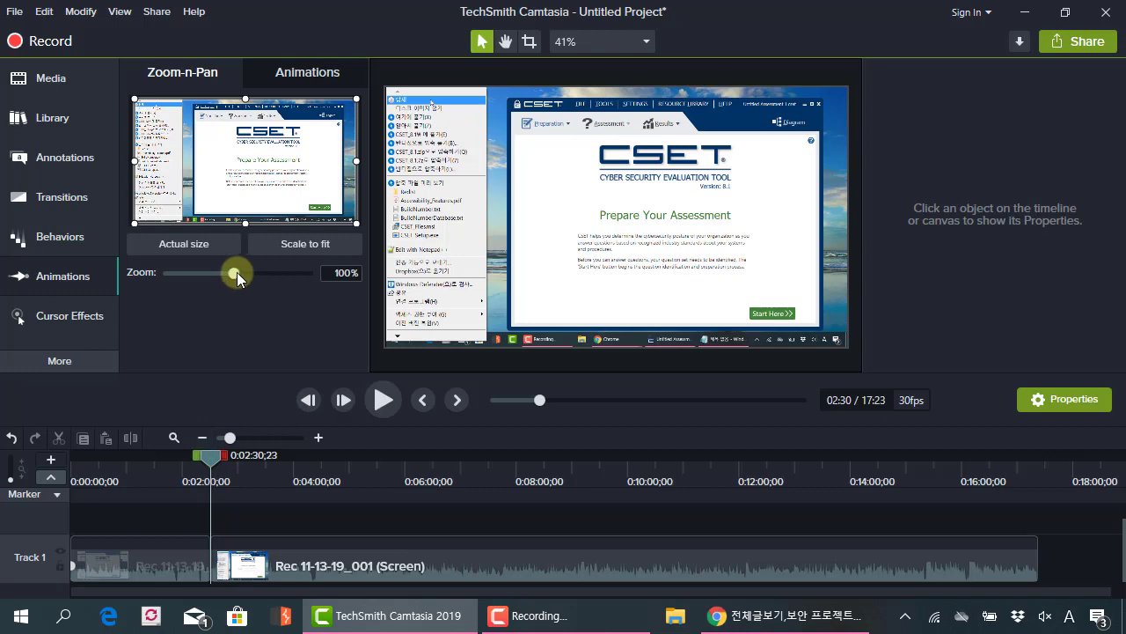
{"action": "left_click_drag", "start_coordinate": [236, 274], "coordinate": [266, 274]}
Step: Preview the zoom from about 0:02:24 and shift the zoomed clip to X 268.8, Y -151.2 to frame the context menu
{"action": "mouse_move", "coordinate": [206, 452]}
{"action": "left_mouse_down"}
{"action": "mouse_move", "coordinate": [188, 455]}
{"action": "mouse_move", "coordinate": [209, 463]}
{"action": "left_mouse_up"}
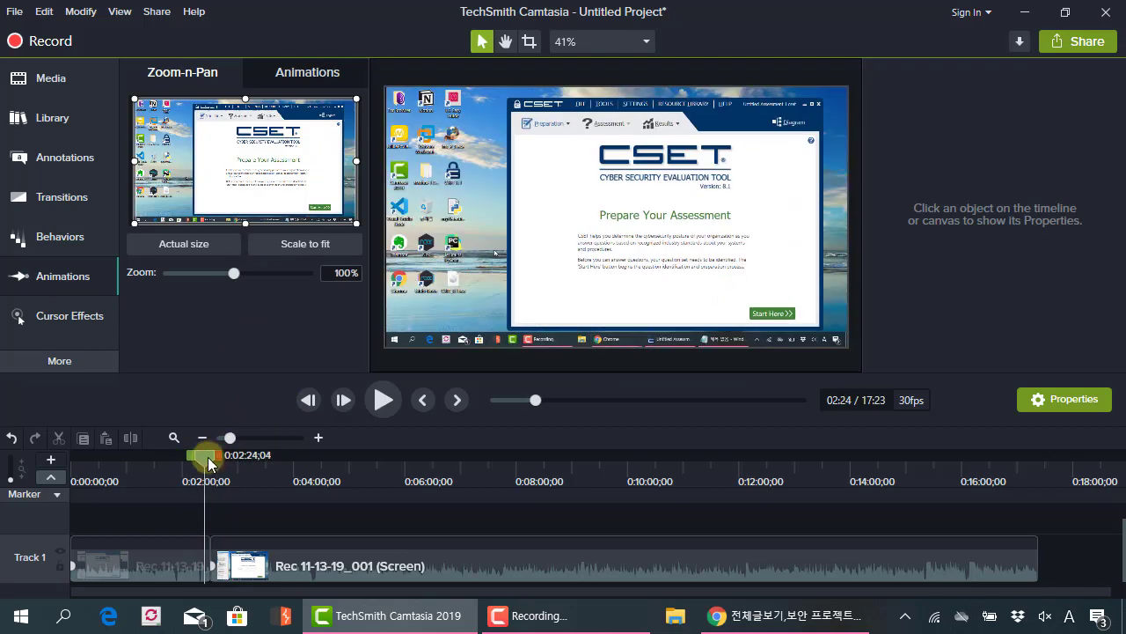
{"action": "key", "text": "space"}
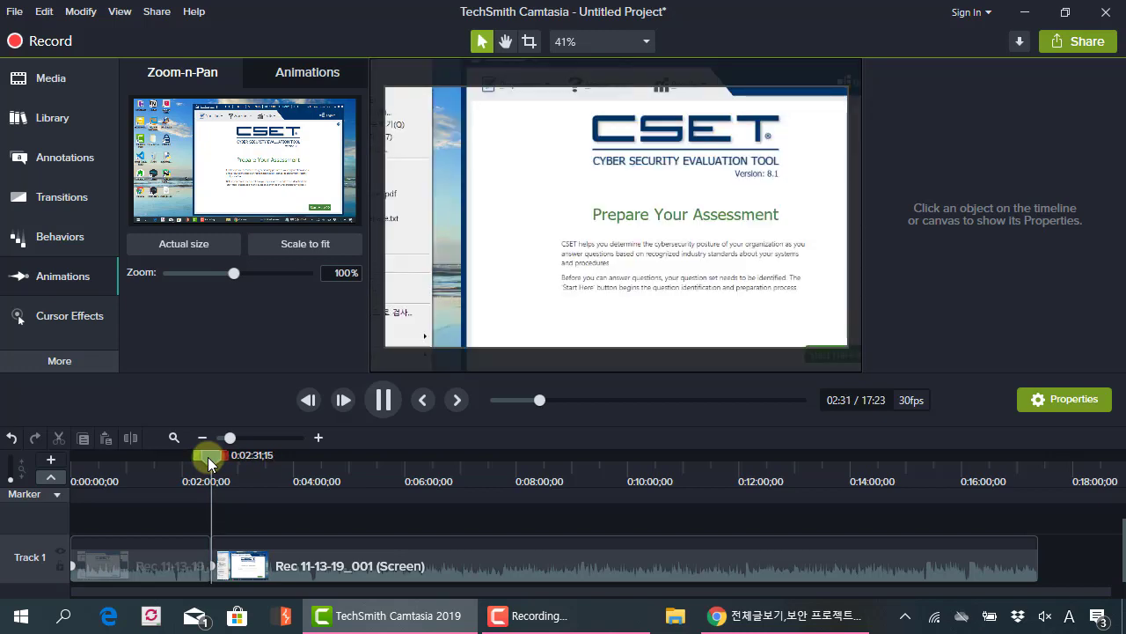
{"action": "left_click", "coordinate": [210, 459]}
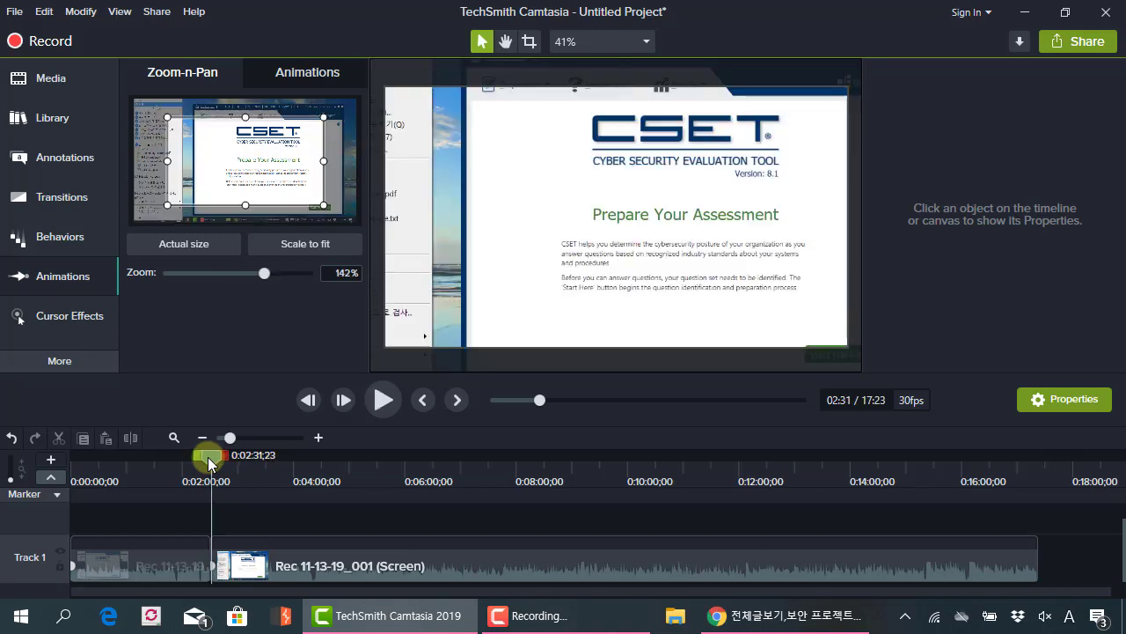
{"action": "left_click_drag", "start_coordinate": [469, 190], "coordinate": [572, 237]}
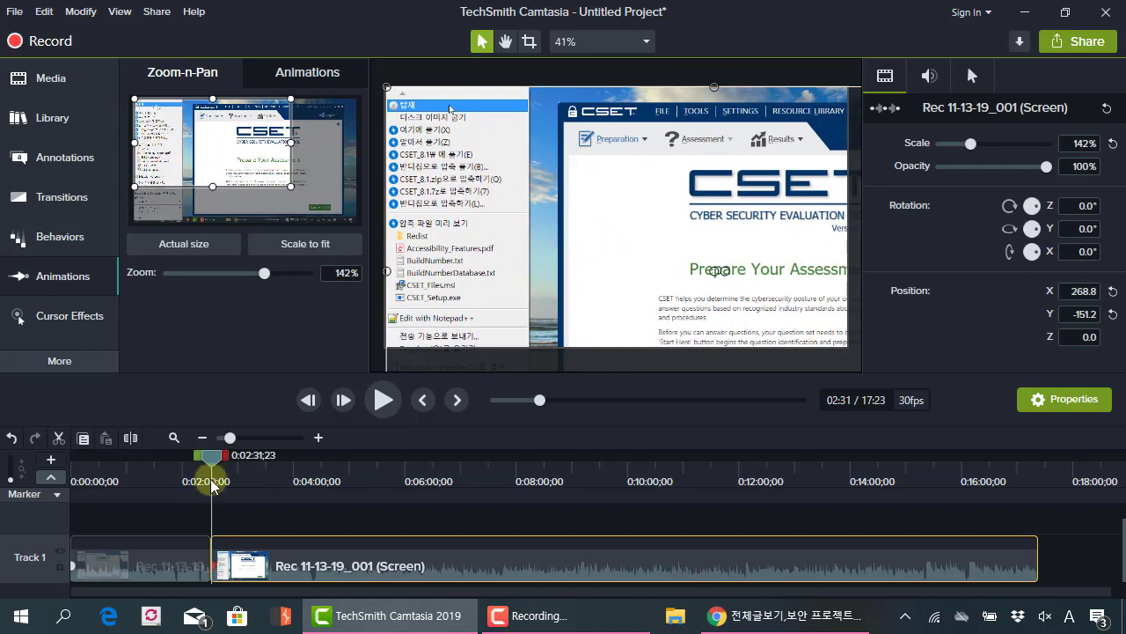
Step: Split the zoomed clip at 0:02:52;19 and scale the part after the cut to fit the canvas
{"action": "left_click_drag", "start_coordinate": [212, 456], "coordinate": [237, 469]}
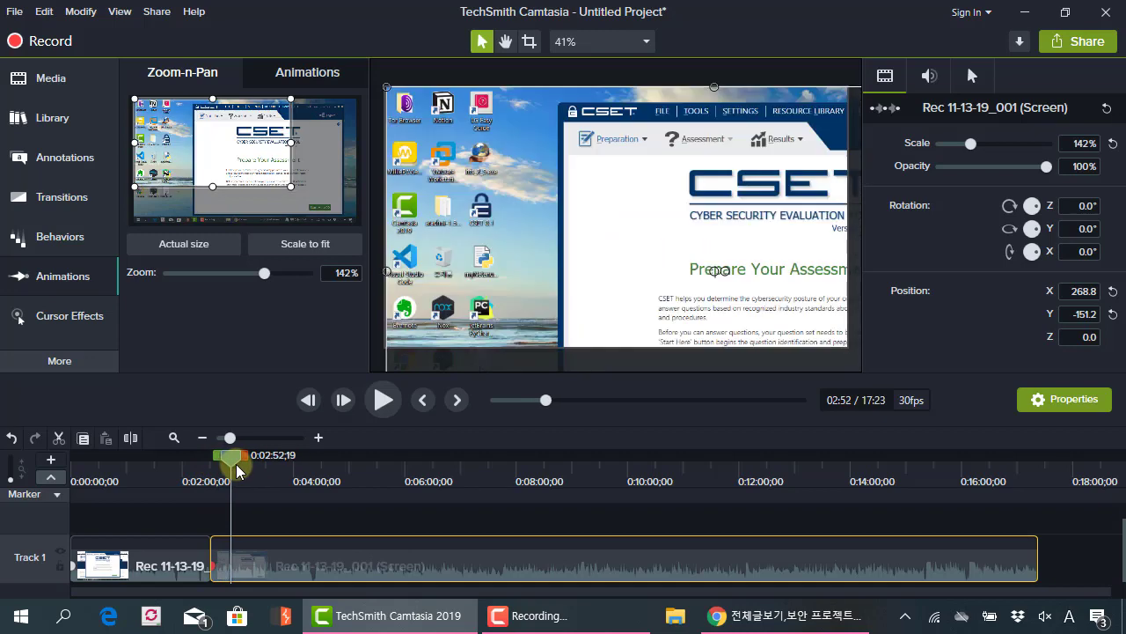
{"action": "left_click", "coordinate": [130, 445]}
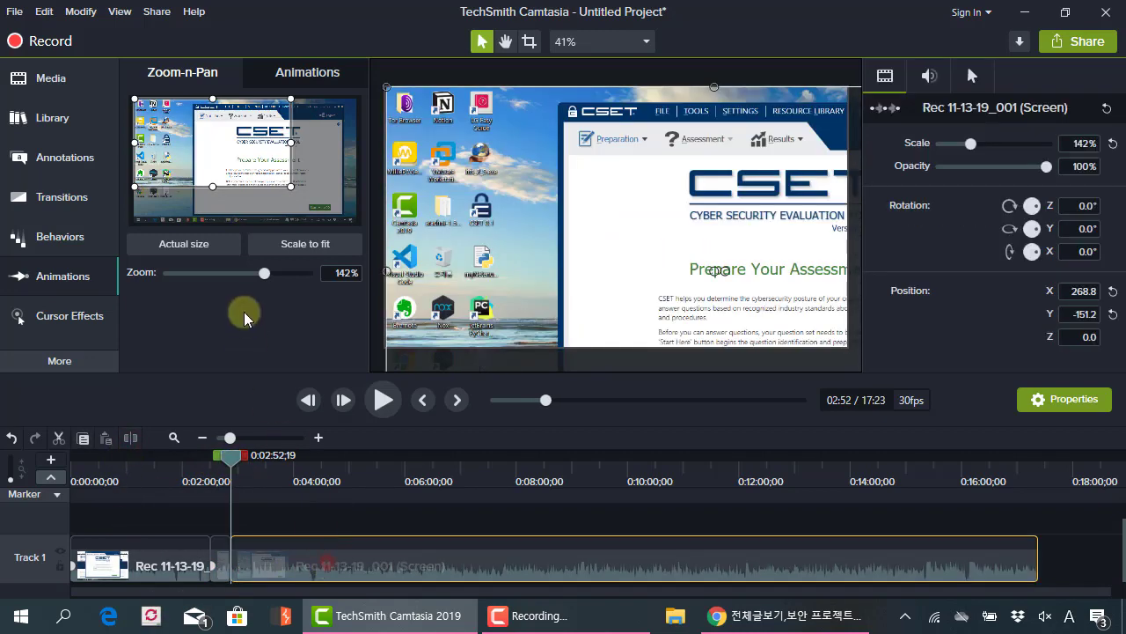
{"action": "left_click", "coordinate": [220, 246]}
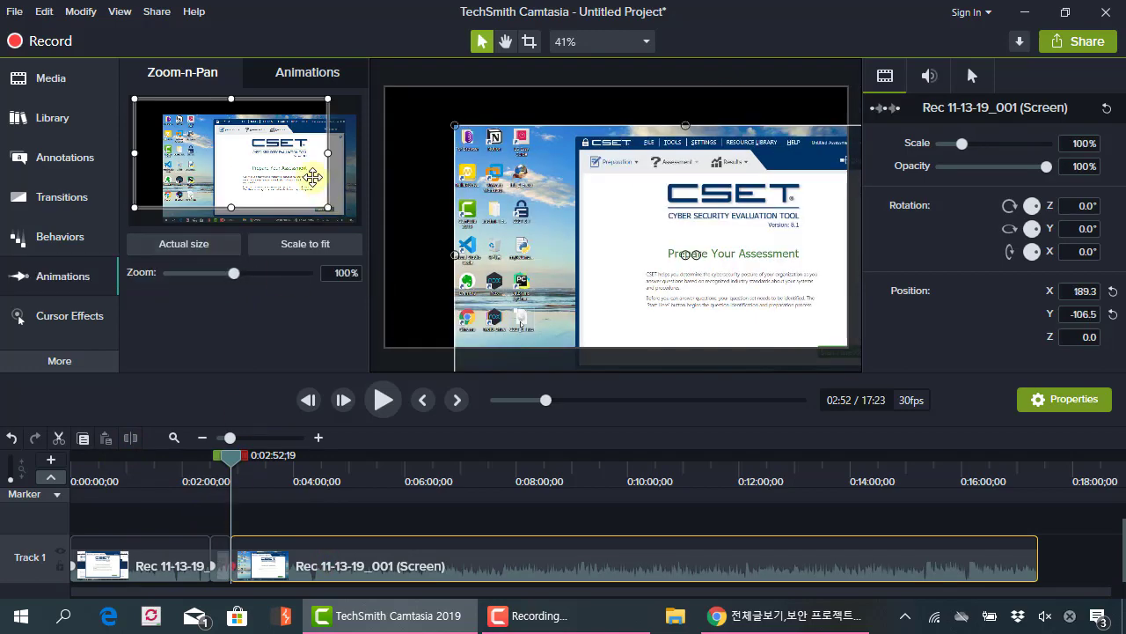
{"action": "left_click", "coordinate": [303, 244]}
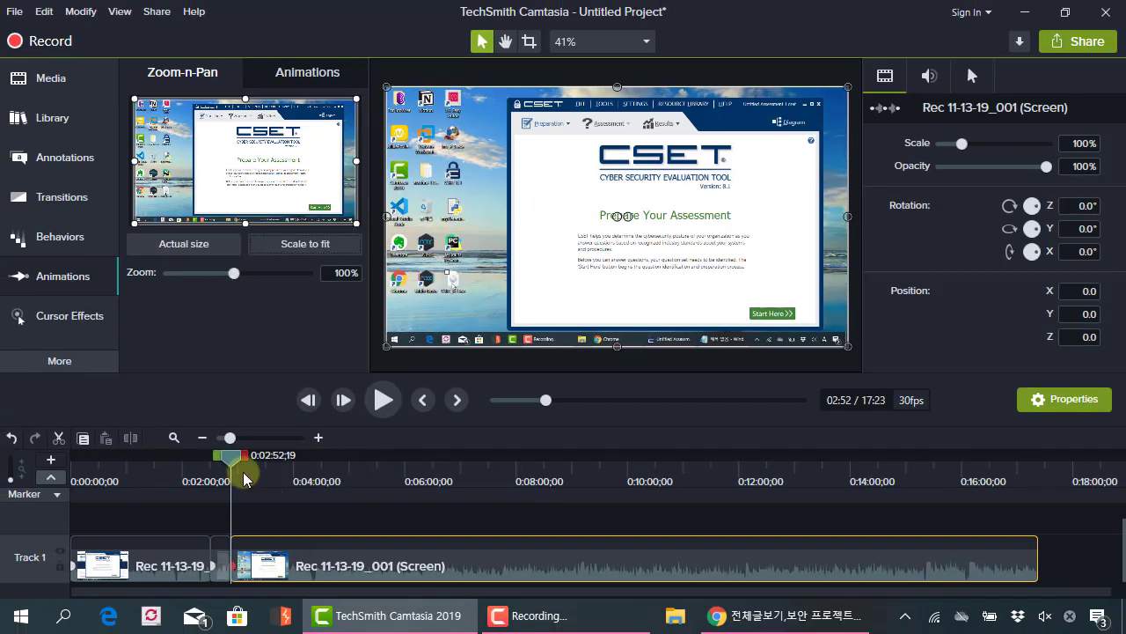
Step: Preview the zoomed section from about 0:02:26 while lowering the system volume to 12
{"action": "left_click_drag", "start_coordinate": [227, 464], "coordinate": [209, 466]}
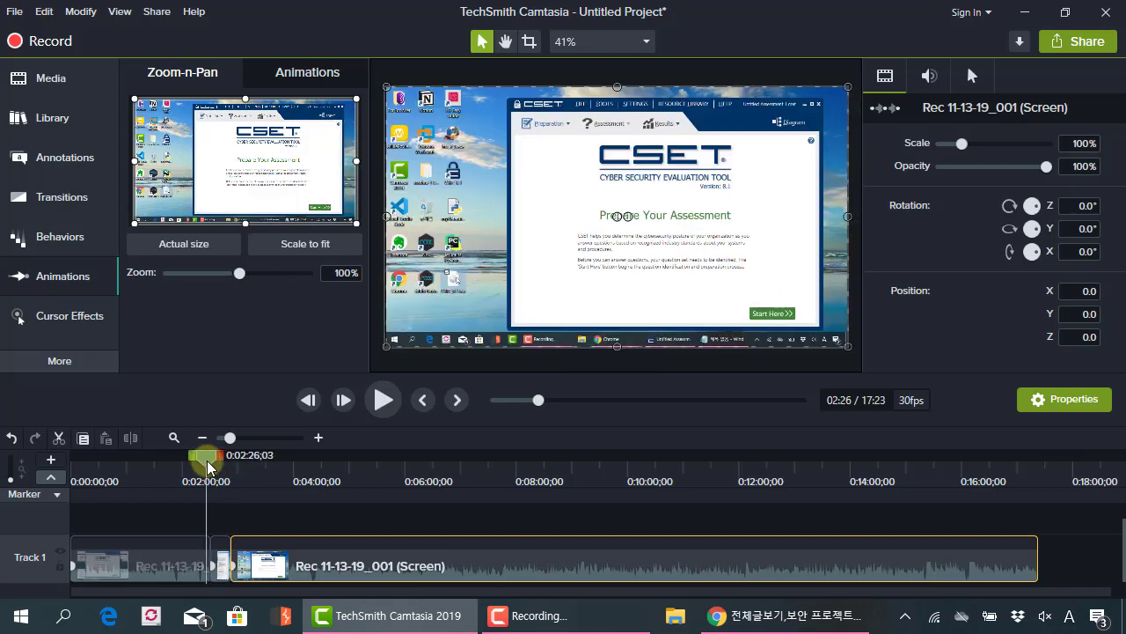
{"action": "key", "text": "space"}
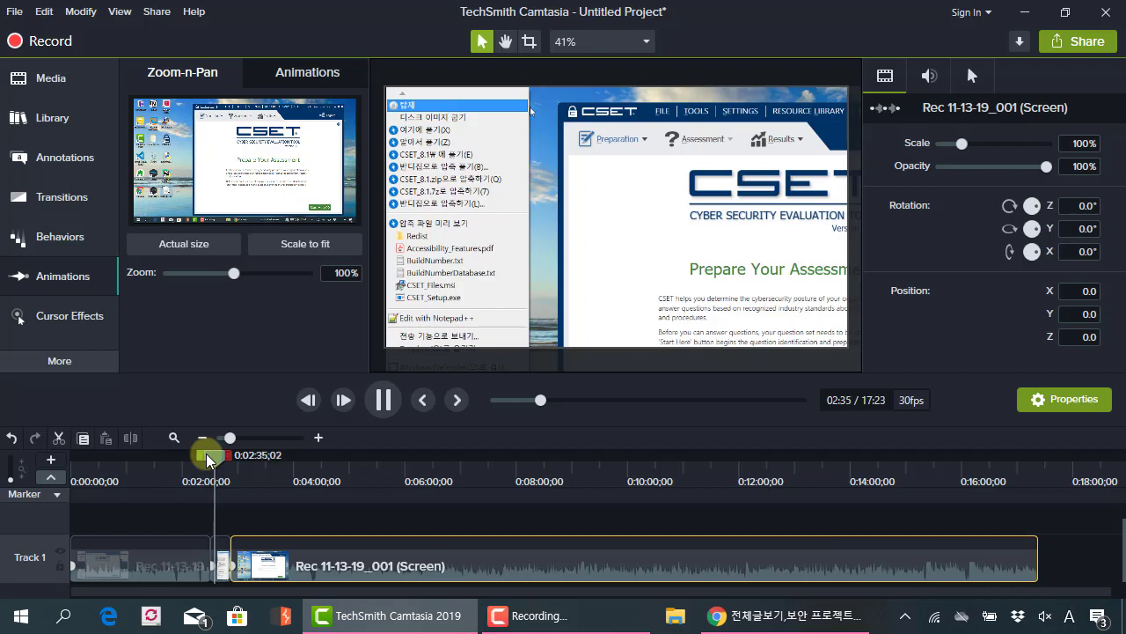
{"action": "key", "text": "XF86AudioLowerVolume"}
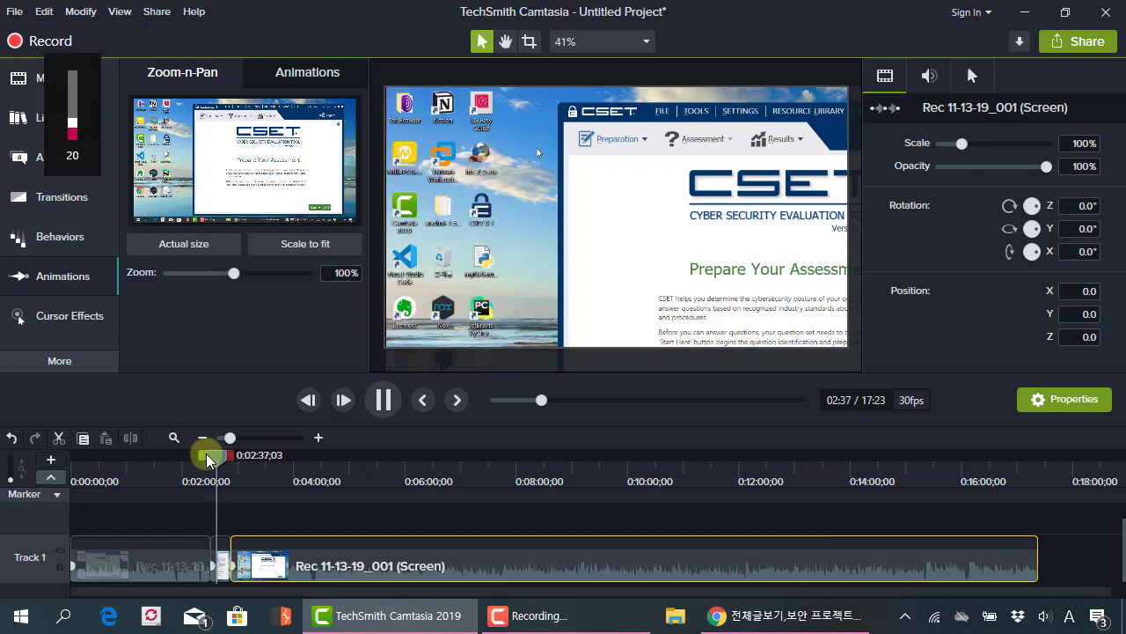
{"action": "key", "text": "XF86AudioLowerVolume"}
{"action": "key", "text": "XF86AudioLowerVolume"}
{"action": "key", "text": "XF86AudioLowerVolume"}
{"action": "key", "text": "XF86AudioLowerVolume"}
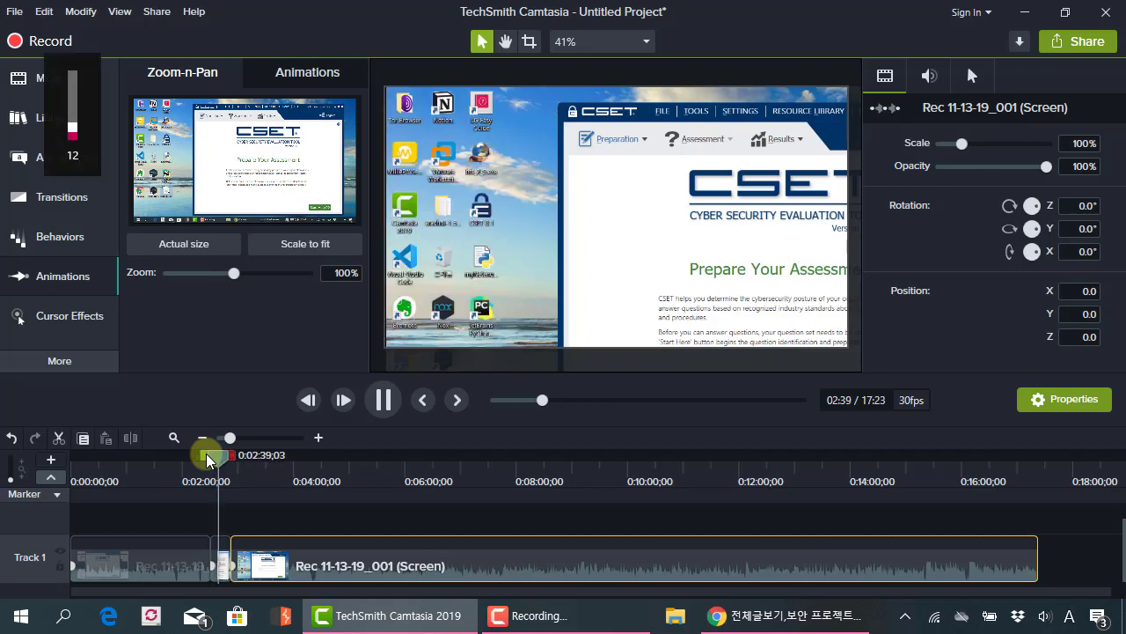
Step: Try rotating the short middle clip 20° about the Z axis, and restore its rotation to 0°
{"action": "mouse_move", "coordinate": [208, 461]}
{"action": "left_mouse_down"}
{"action": "mouse_move", "coordinate": [243, 465]}
{"action": "mouse_move", "coordinate": [196, 461]}
{"action": "mouse_move", "coordinate": [234, 464]}
{"action": "mouse_move", "coordinate": [215, 463]}
{"action": "left_mouse_up"}
{"action": "left_click", "coordinate": [220, 559]}
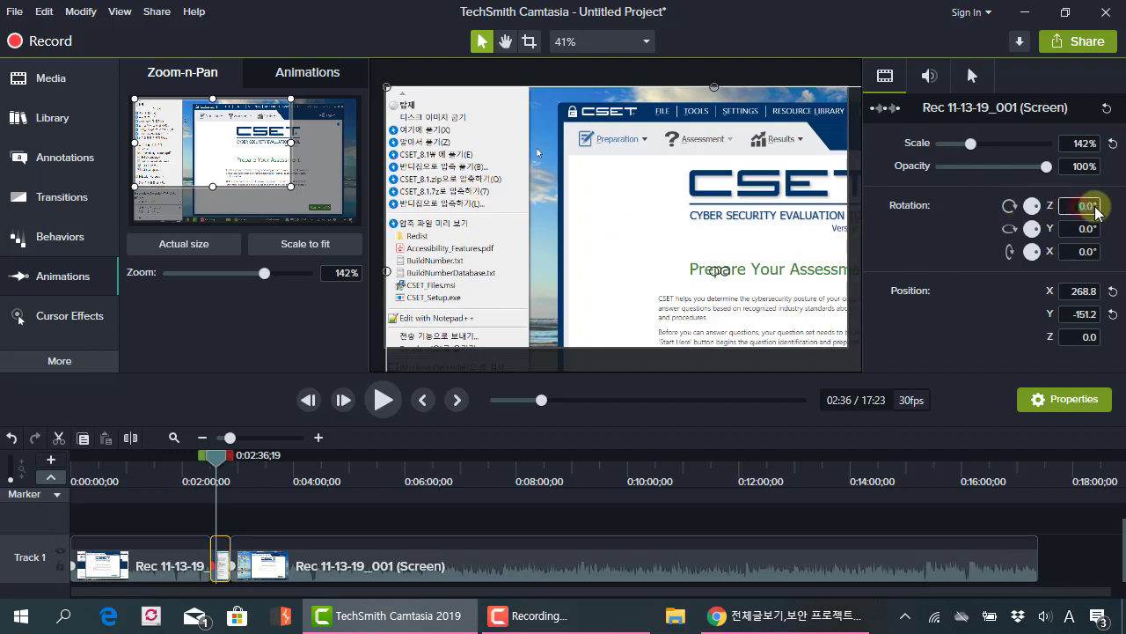
{"action": "type", "text": "20"}
{"action": "key", "text": "Return"}
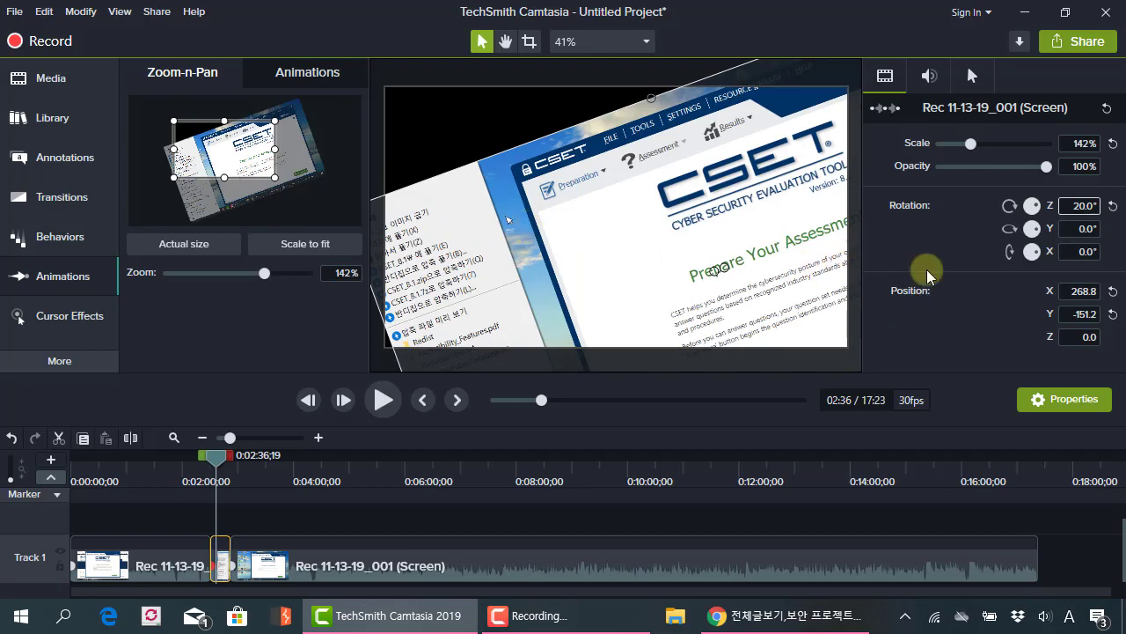
{"action": "key", "text": "BackSpace"}
{"action": "key", "text": "Return"}
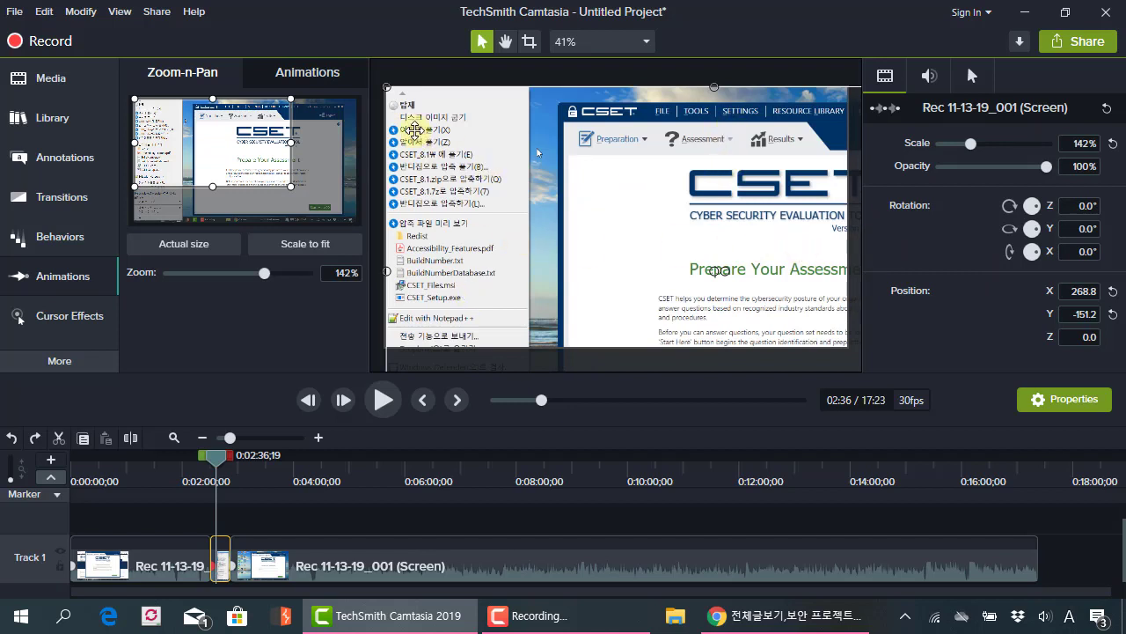
Step: Add a yellow Highlight annotation over the top entries of the context menu, scaled to 124.4% at X -441.0, Y 302.9
{"action": "left_click", "coordinate": [74, 166]}
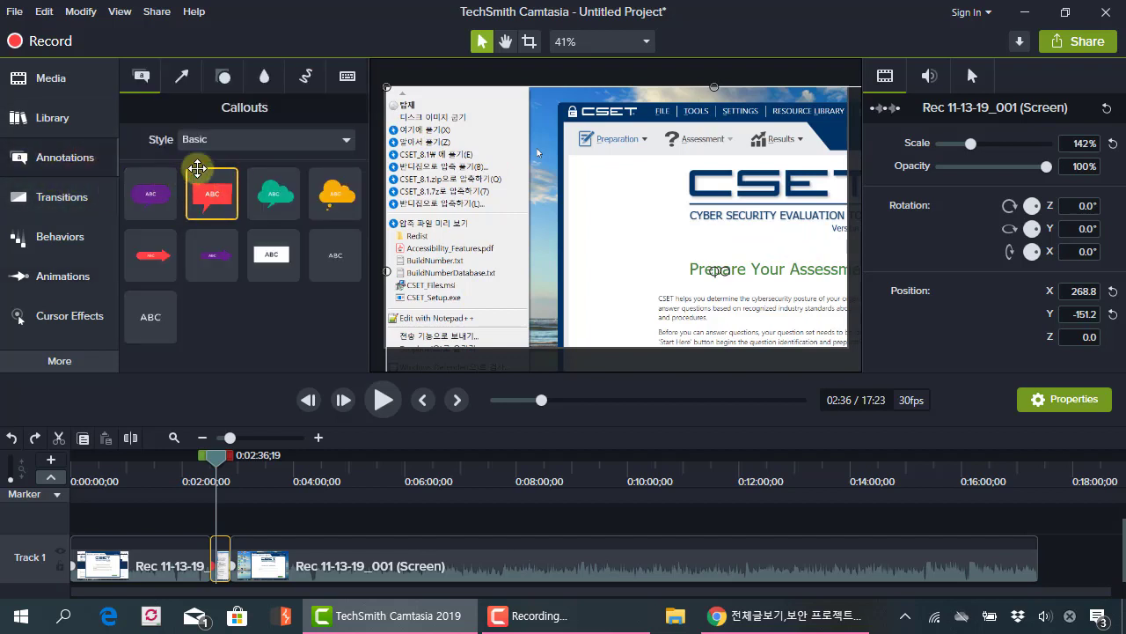
{"action": "left_click", "coordinate": [225, 77]}
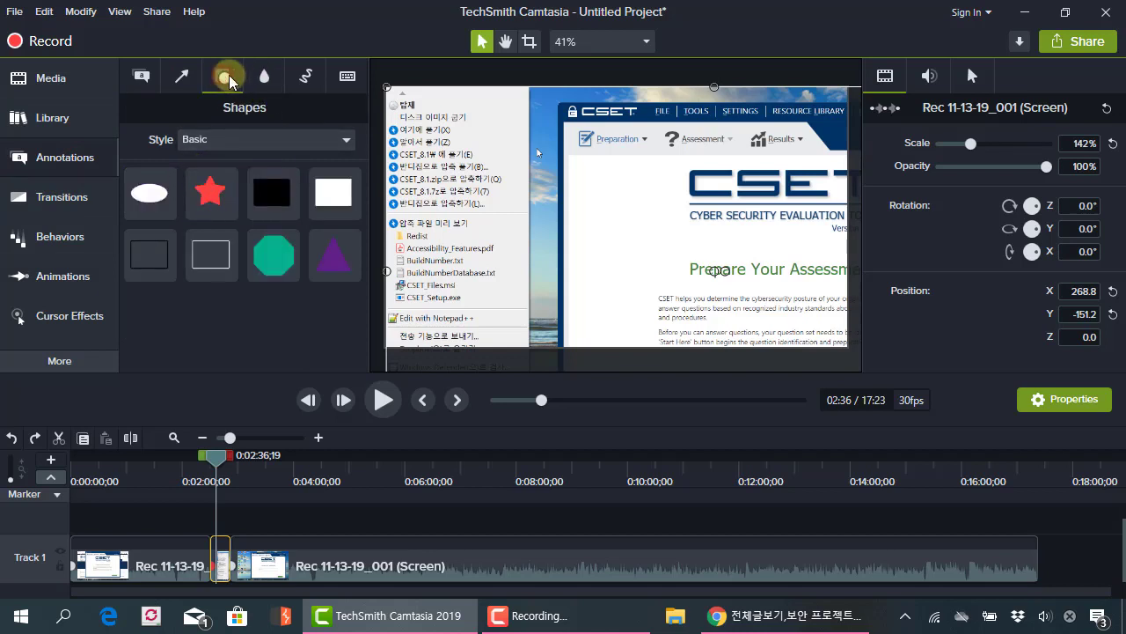
{"action": "left_click", "coordinate": [306, 77]}
{"action": "left_click", "coordinate": [265, 76]}
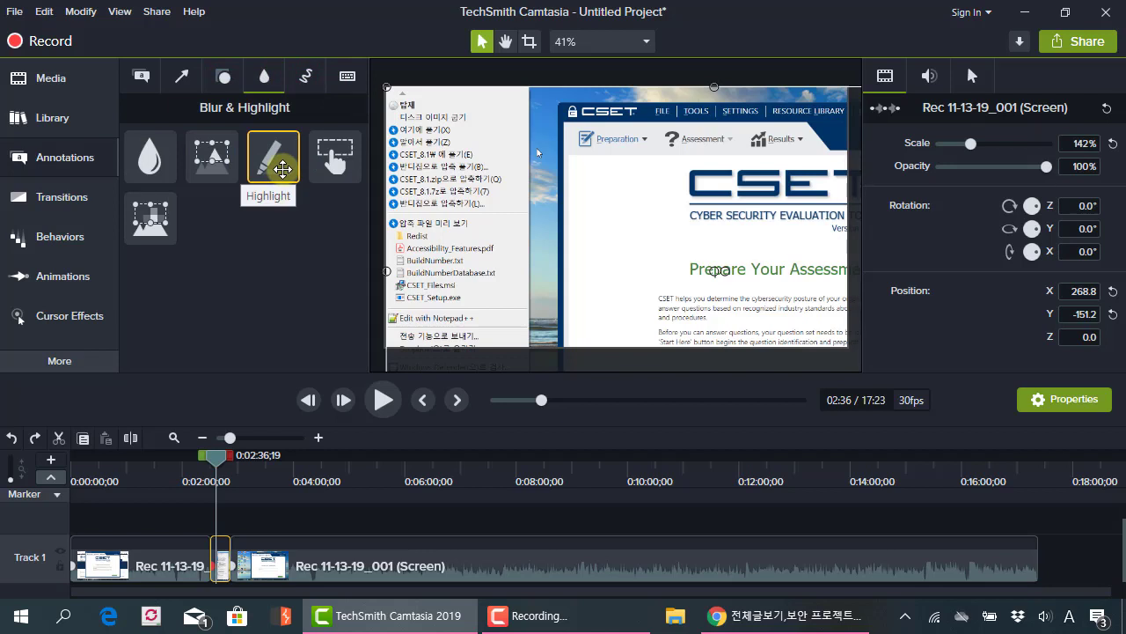
{"action": "mouse_move", "coordinate": [279, 163]}
{"action": "left_mouse_down"}
{"action": "mouse_move", "coordinate": [284, 176]}
{"action": "mouse_move", "coordinate": [503, 211]}
{"action": "mouse_move", "coordinate": [528, 150]}
{"action": "mouse_move", "coordinate": [460, 110]}
{"action": "mouse_move", "coordinate": [530, 126]}
{"action": "left_mouse_up"}
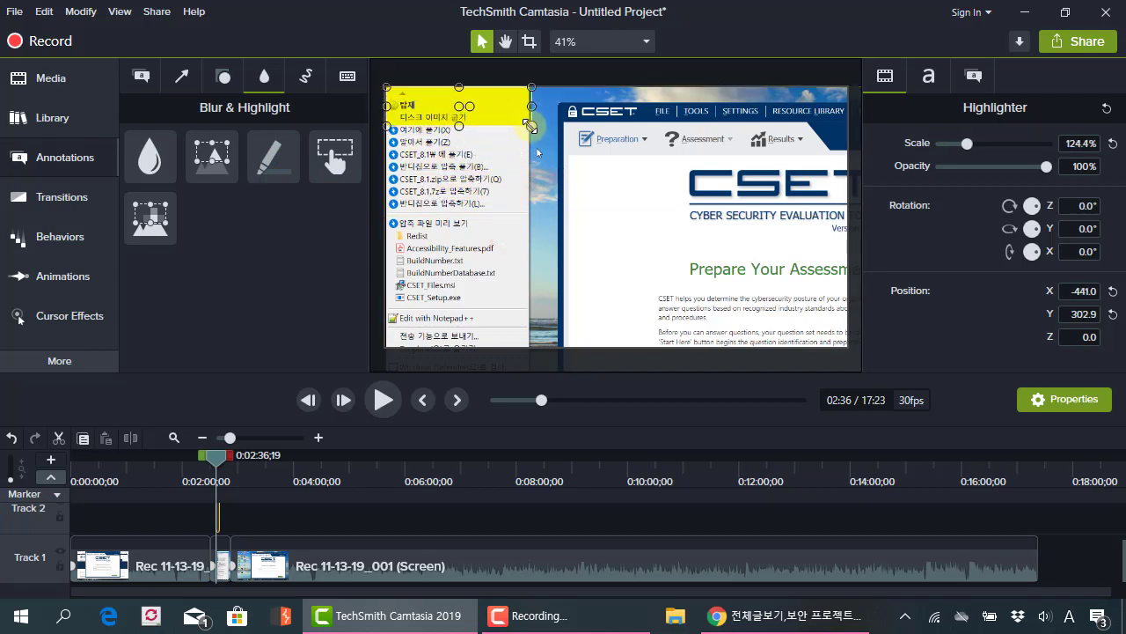
Step: Set the highlighter's fill opacity to 50% and deselect the annotation
{"action": "left_click", "coordinate": [974, 76]}
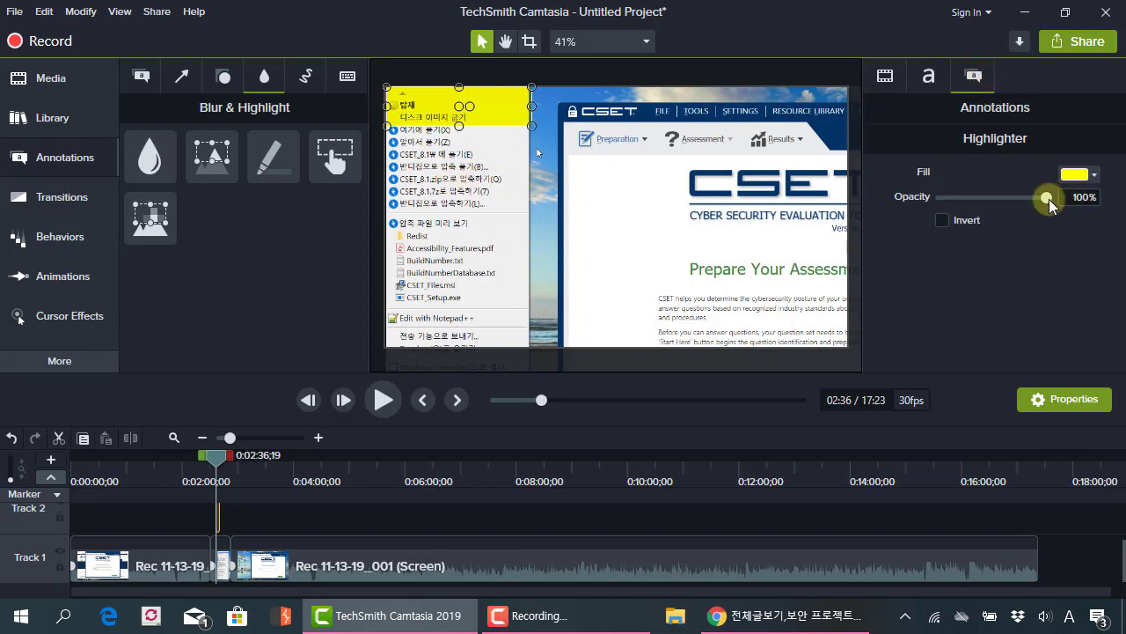
{"action": "mouse_move", "coordinate": [1050, 202]}
{"action": "left_mouse_down"}
{"action": "mouse_move", "coordinate": [1007, 203]}
{"action": "mouse_move", "coordinate": [1048, 199]}
{"action": "left_mouse_up"}
{"action": "left_click", "coordinate": [1088, 196]}
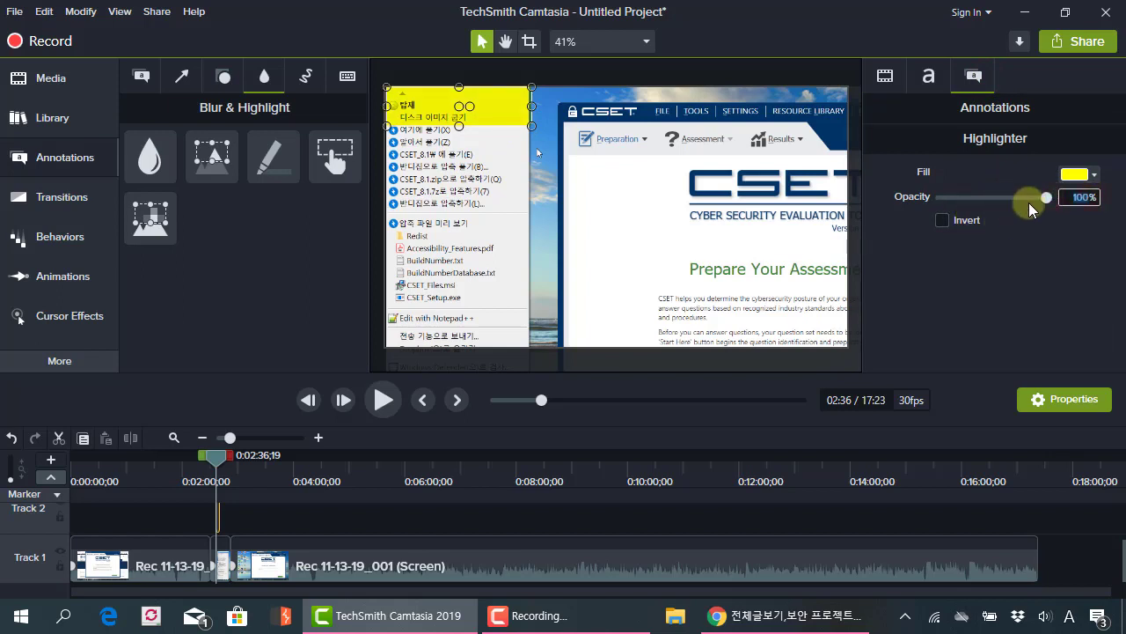
{"action": "type", "text": "83"}
{"action": "key", "text": "Return"}
{"action": "type", "text": "5"}
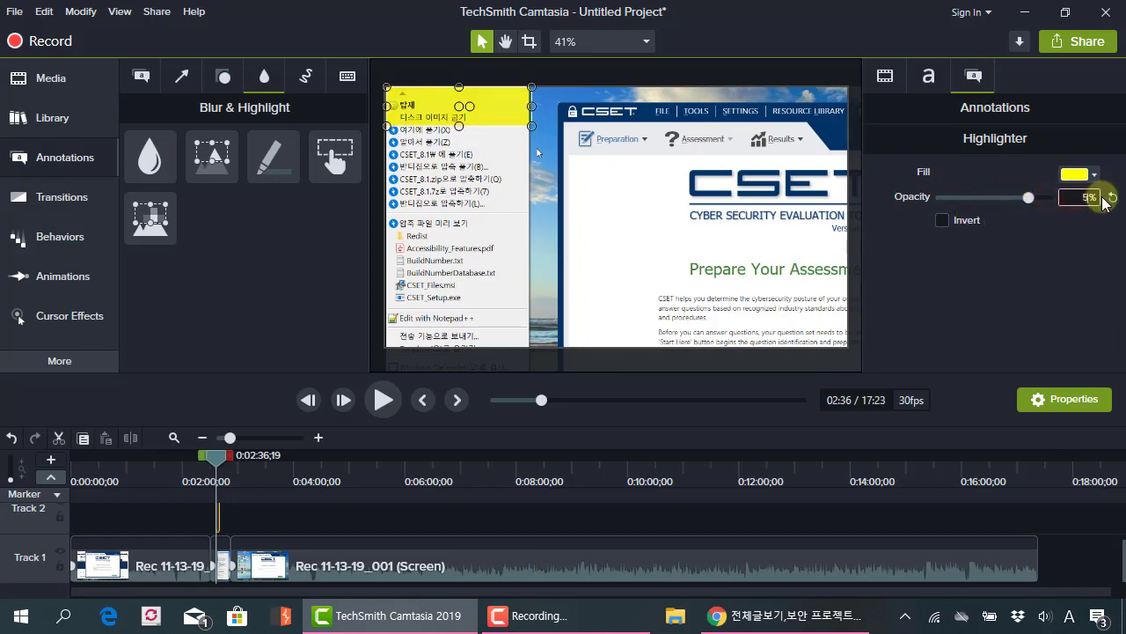
{"action": "type", "text": "0"}
{"action": "key", "text": "Return"}
{"action": "left_click", "coordinate": [549, 192]}
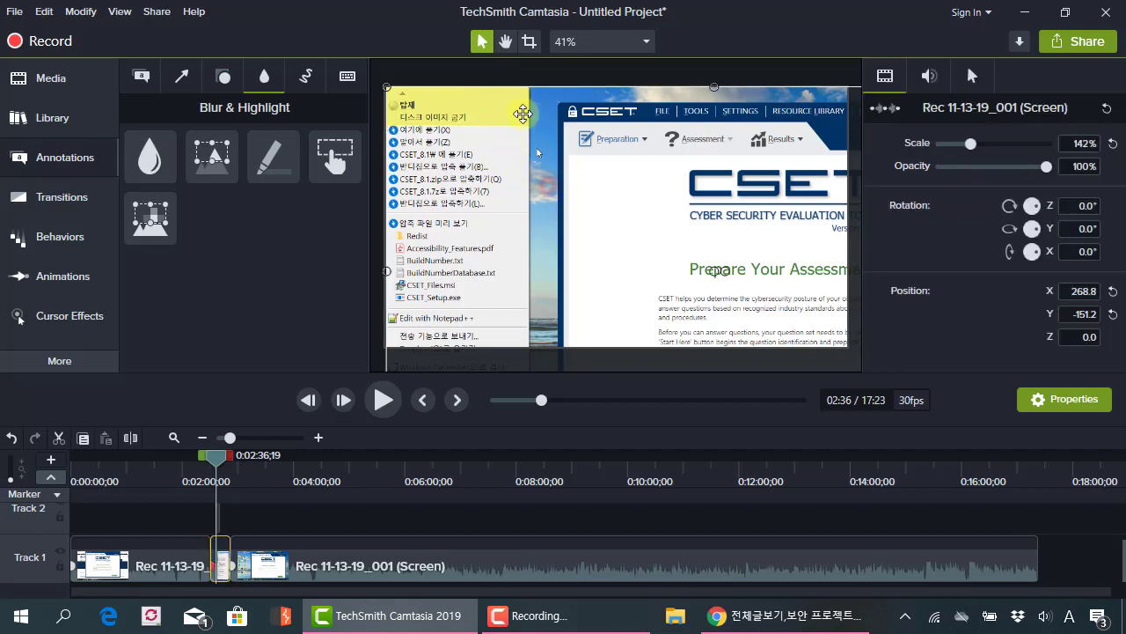
Step: Preview the highlighted context menu from about 0:02:28 and select the highlighter on the canvas
{"action": "left_click_drag", "start_coordinate": [216, 455], "coordinate": [208, 464]}
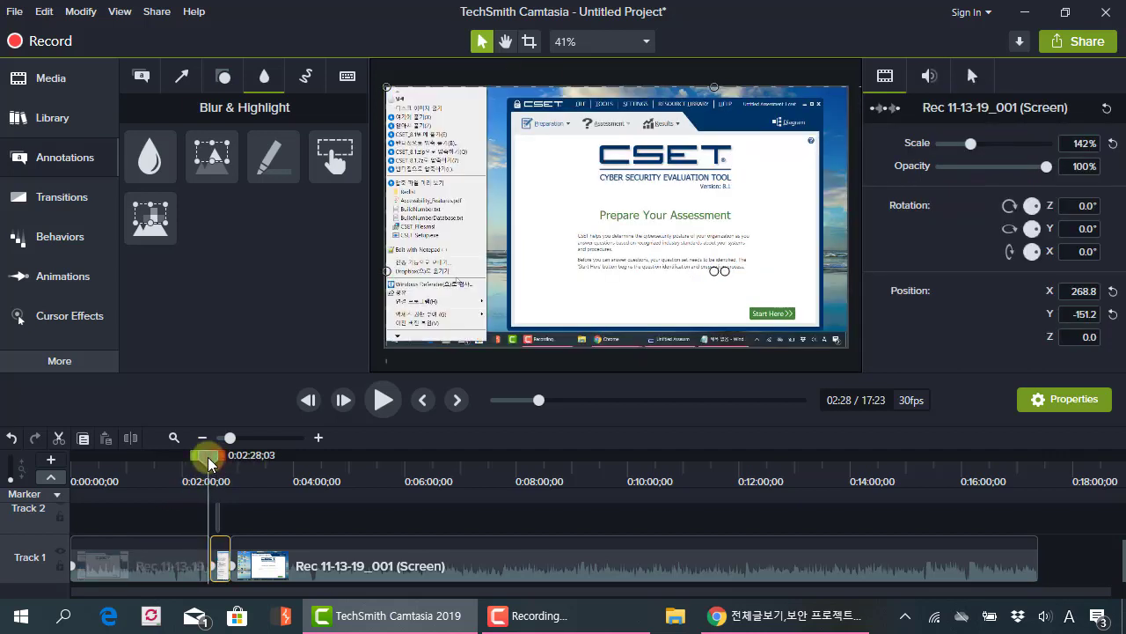
{"action": "key", "text": "space"}
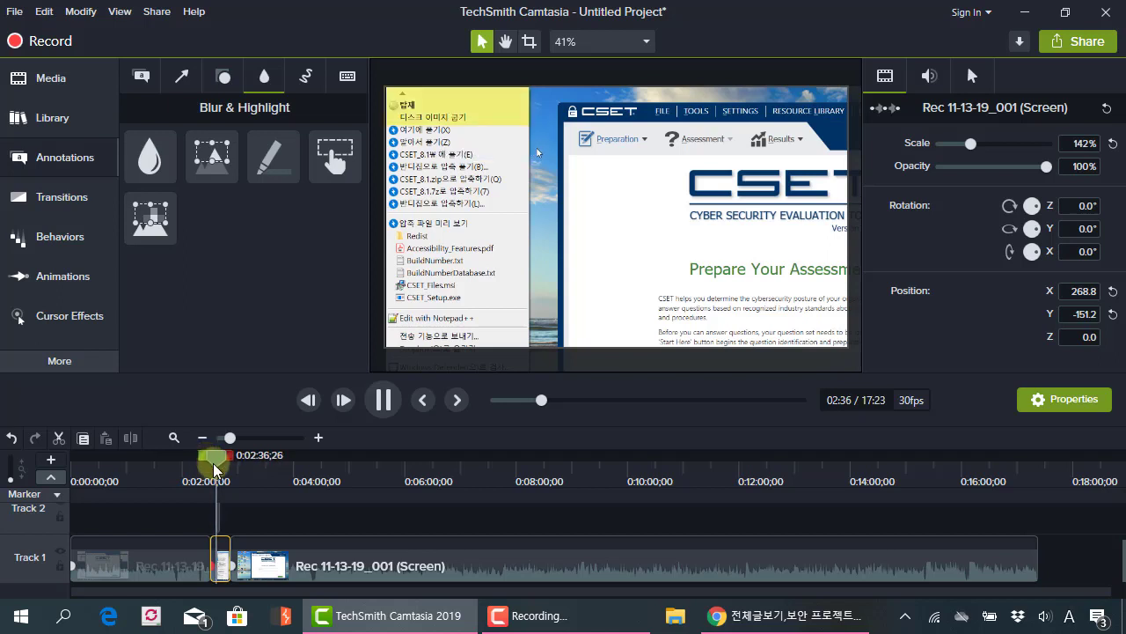
{"action": "left_click", "coordinate": [503, 137]}
{"action": "left_click", "coordinate": [514, 94]}
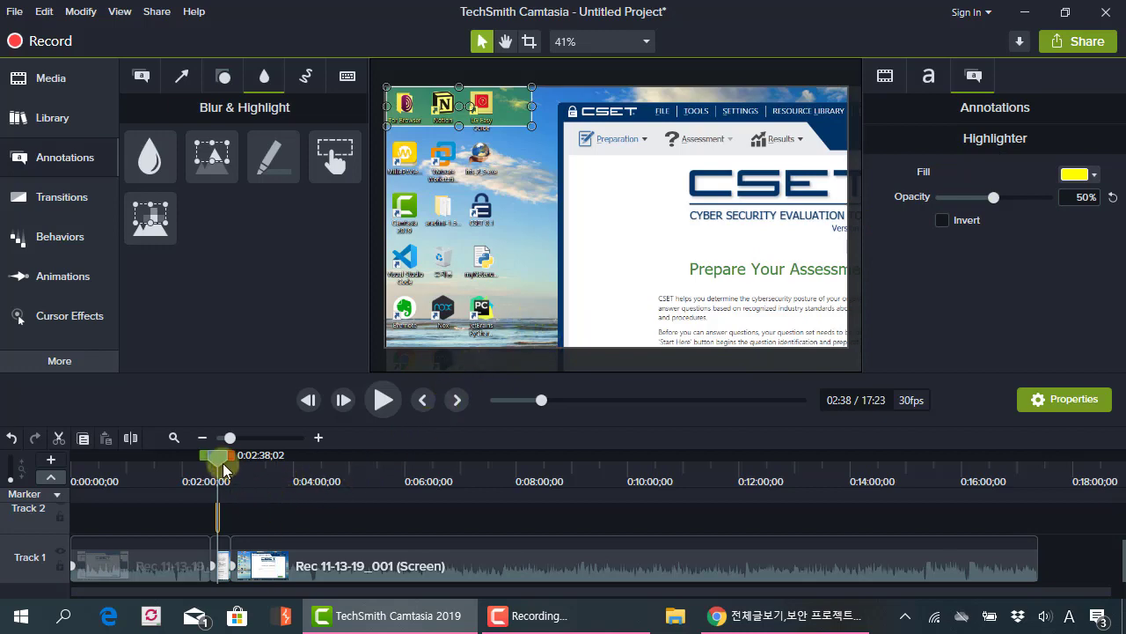
Step: Move the playhead to 0:04:11;28 and look through the available animation presets
{"action": "left_click_drag", "start_coordinate": [225, 459], "coordinate": [304, 484]}
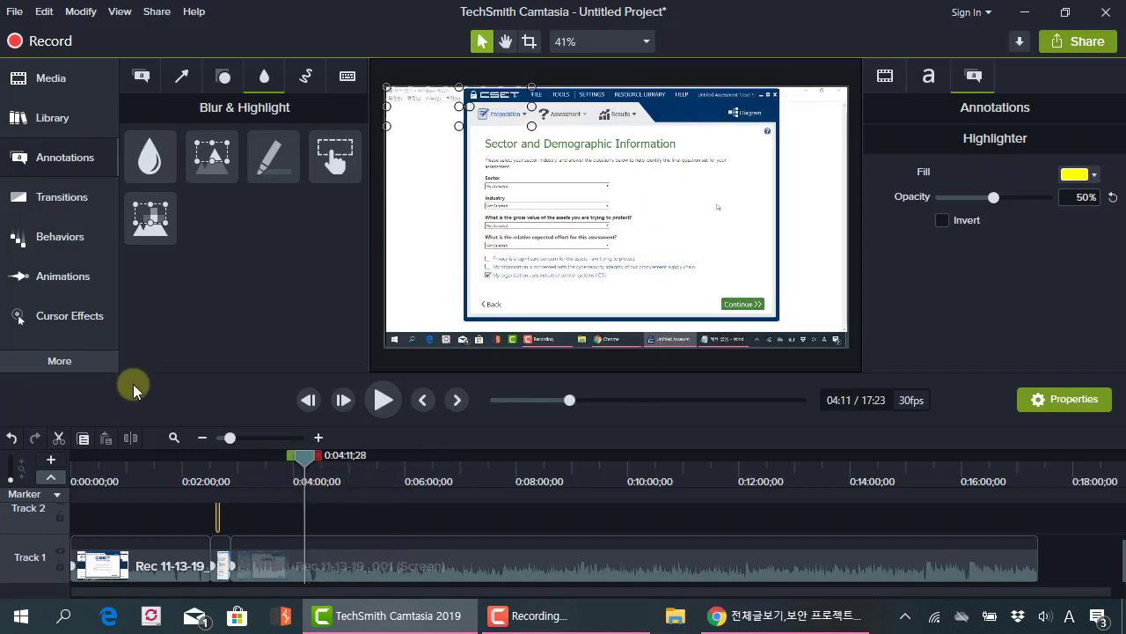
{"action": "left_click", "coordinate": [85, 280]}
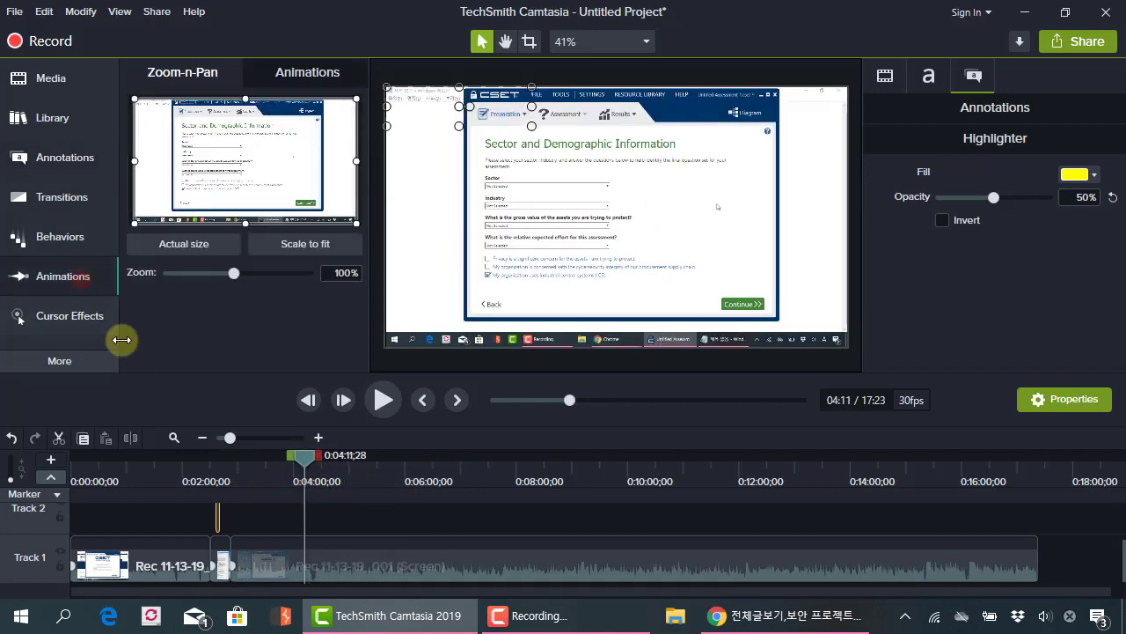
{"action": "left_click", "coordinate": [313, 85]}
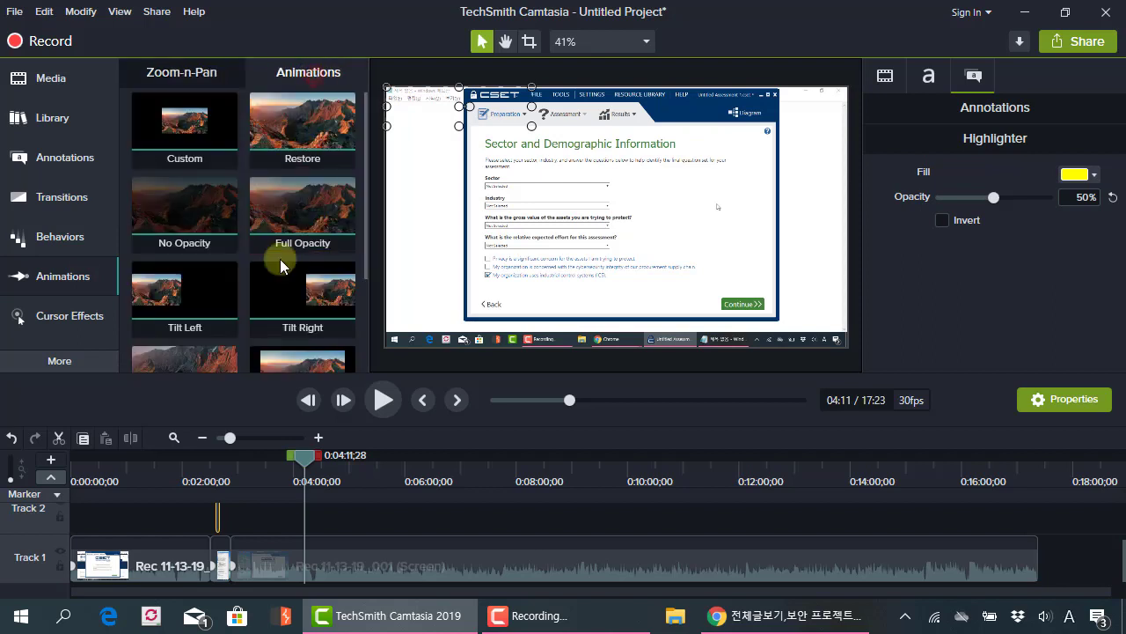
{"action": "scroll", "coordinate": [289, 277], "scroll_direction": "down", "scroll_amount": 3}
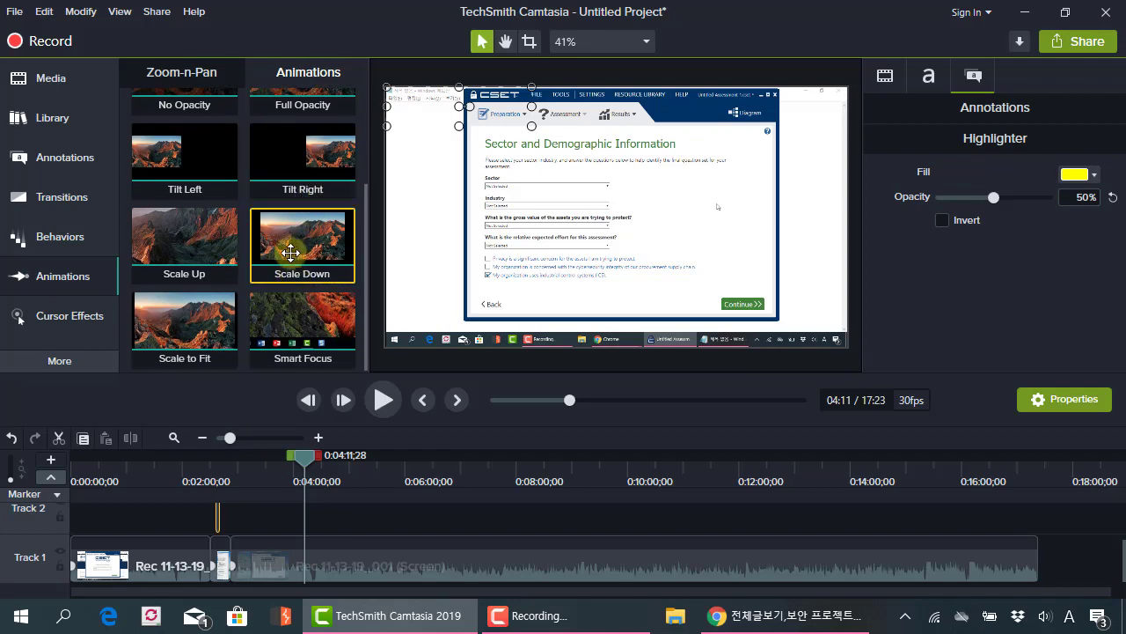
Step: Delete the highlighter from Track 2 and select the short middle clip on Track 1
{"action": "left_click_drag", "start_coordinate": [304, 455], "coordinate": [156, 457]}
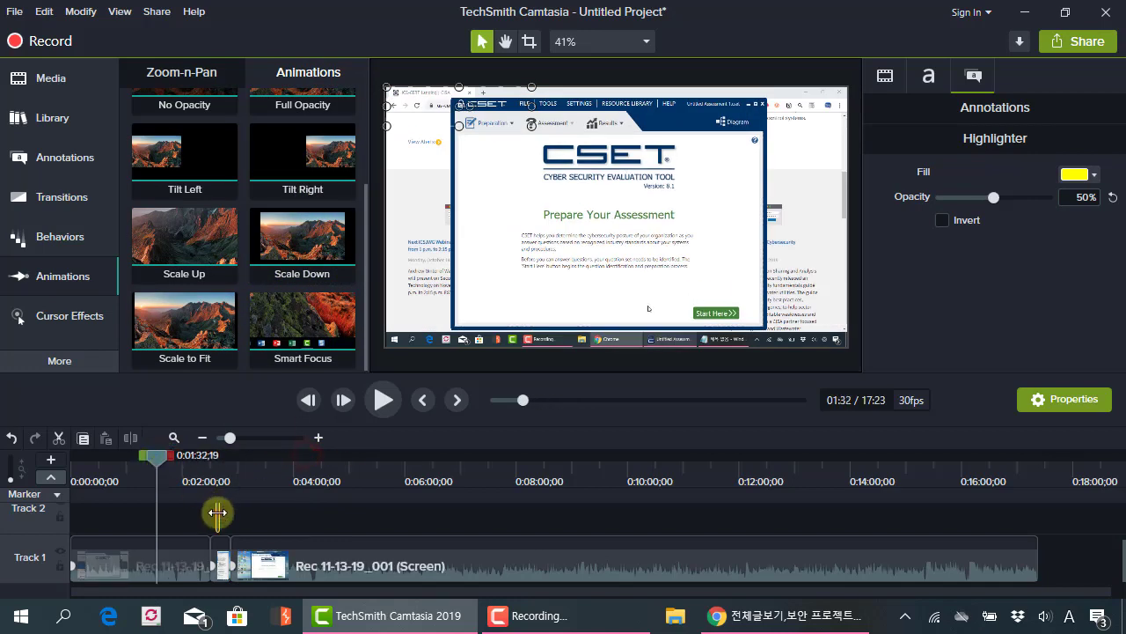
{"action": "left_click", "coordinate": [218, 512]}
{"action": "left_click", "coordinate": [222, 558]}
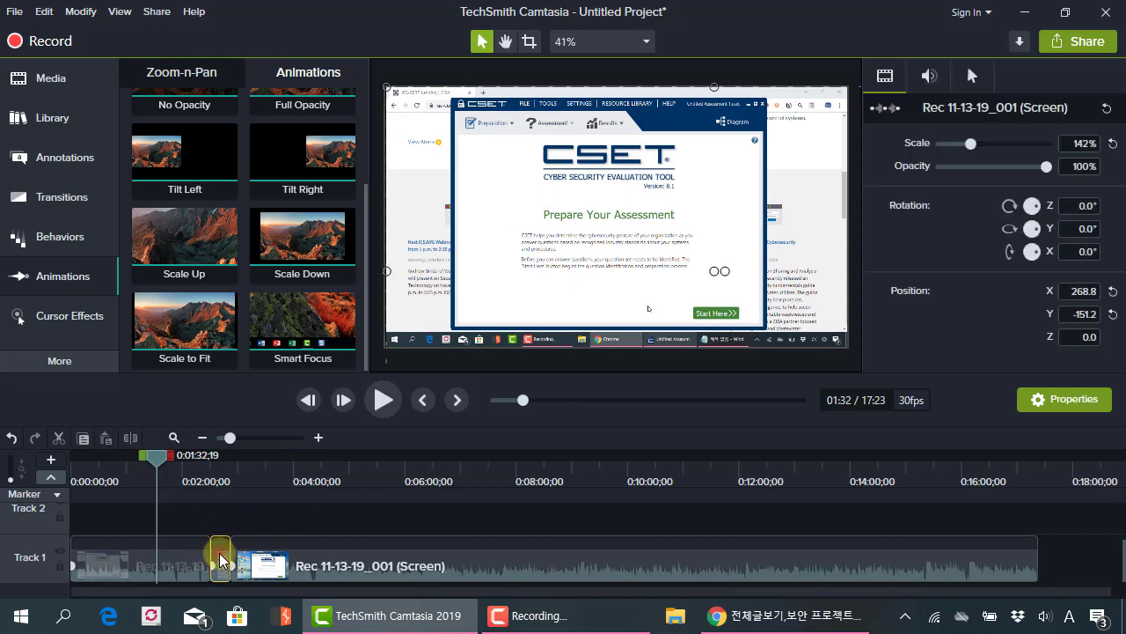
Step: Apply the Tilt Left animation to the short middle clip on Track 1
{"action": "left_click", "coordinate": [164, 464]}
{"action": "left_click_drag", "start_coordinate": [164, 464], "coordinate": [168, 464]}
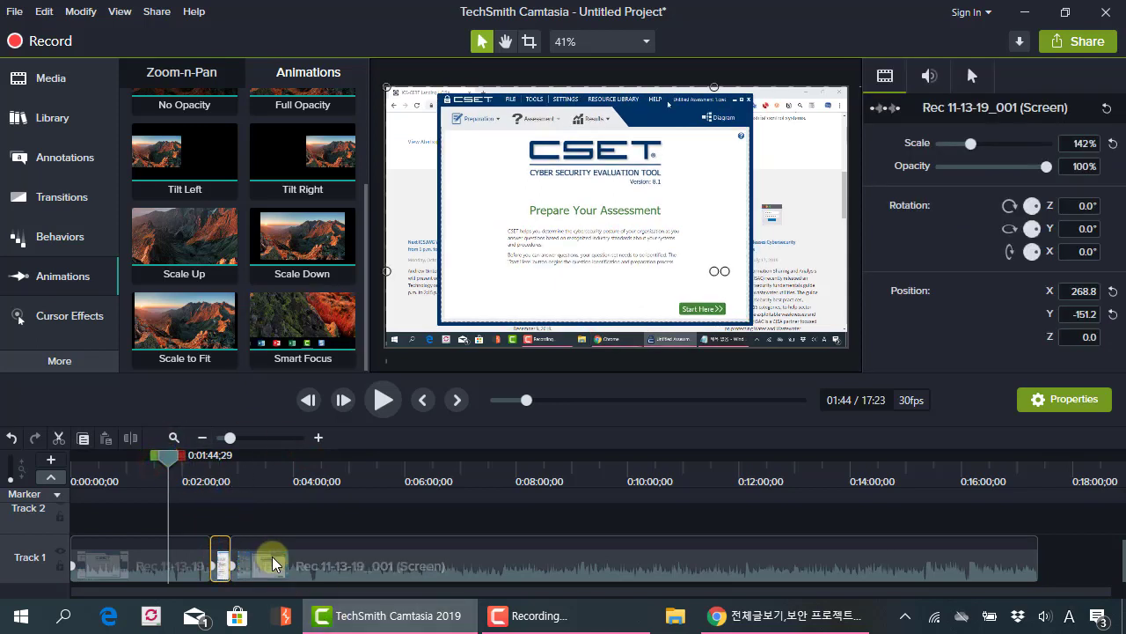
{"action": "scroll", "coordinate": [290, 564], "scroll_direction": "up", "scroll_amount": 3}
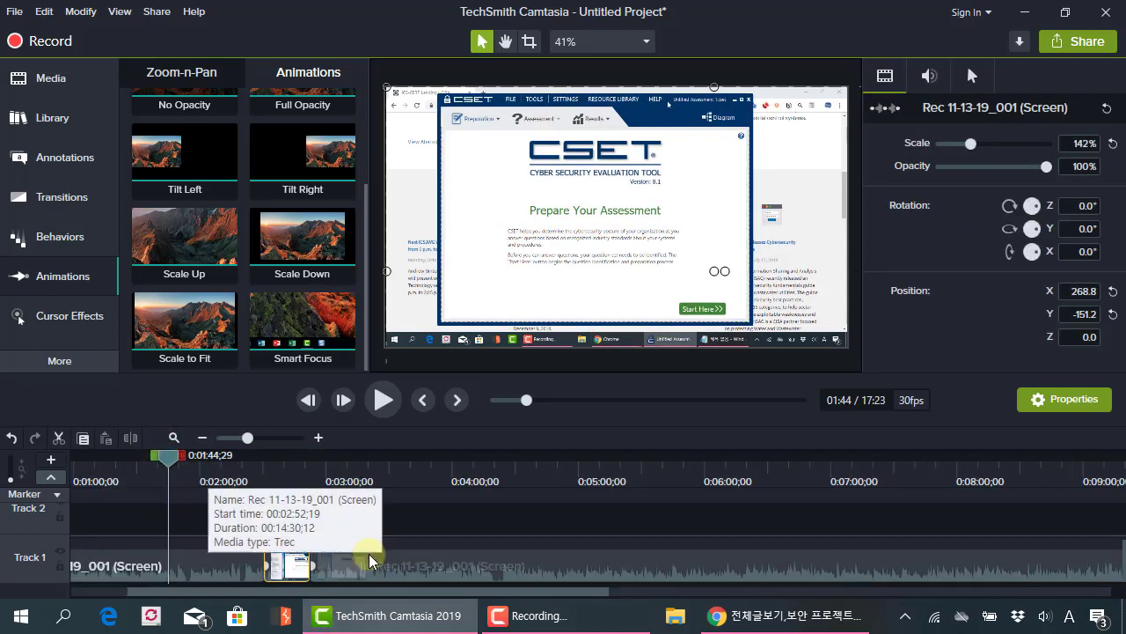
{"action": "left_click", "coordinate": [447, 519]}
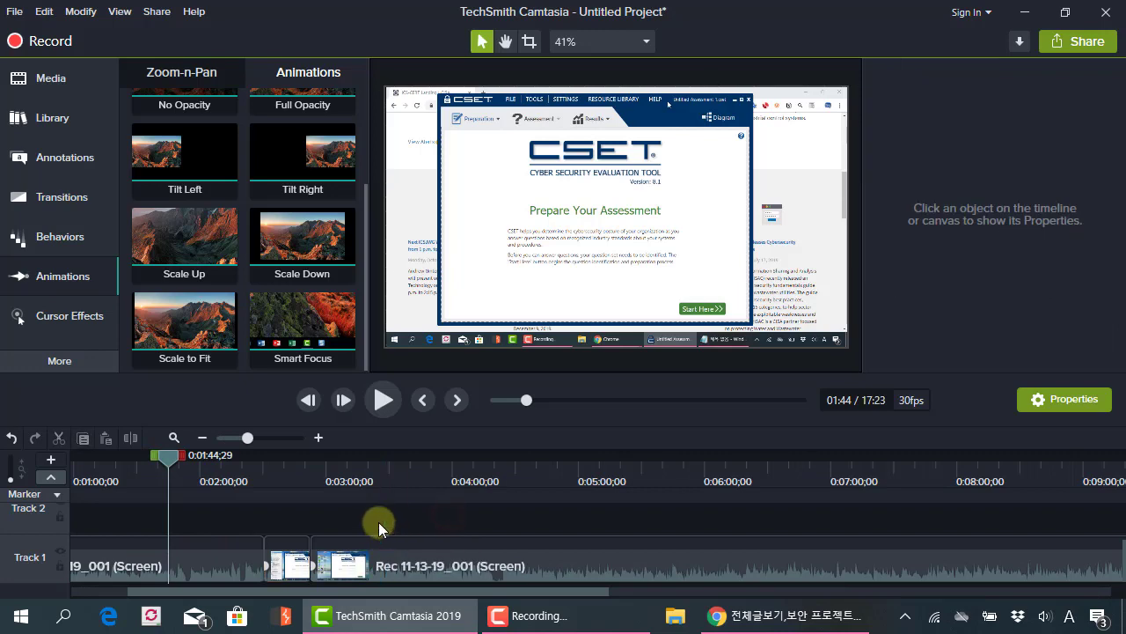
{"action": "scroll", "coordinate": [378, 522], "scroll_direction": "up", "scroll_amount": 2}
{"action": "left_click", "coordinate": [327, 566]}
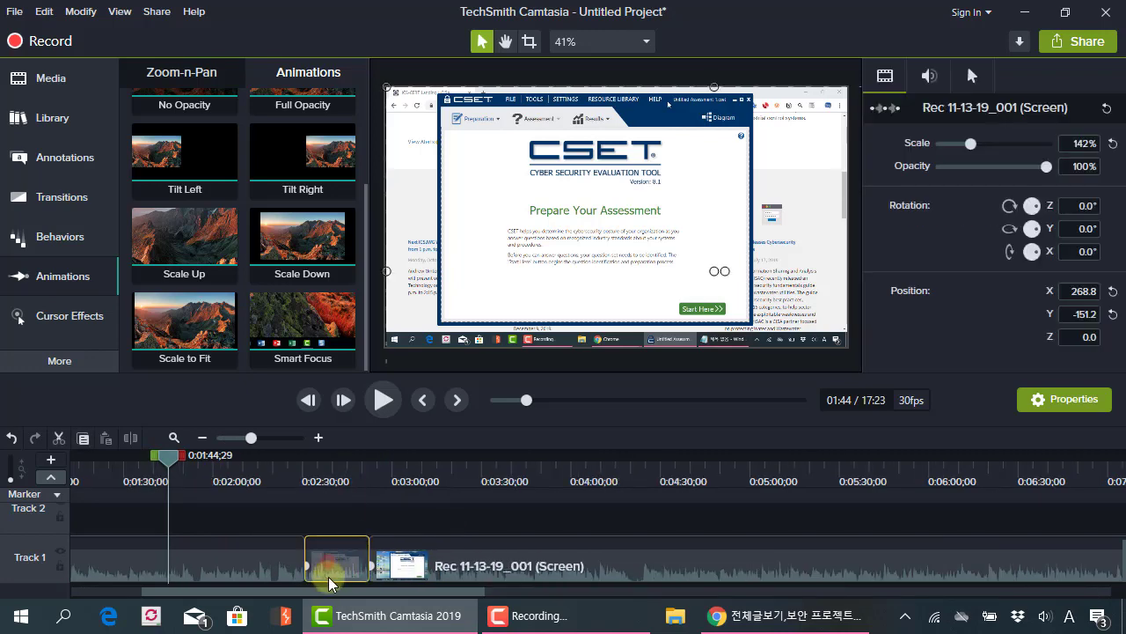
{"action": "left_click_drag", "start_coordinate": [170, 464], "coordinate": [265, 479]}
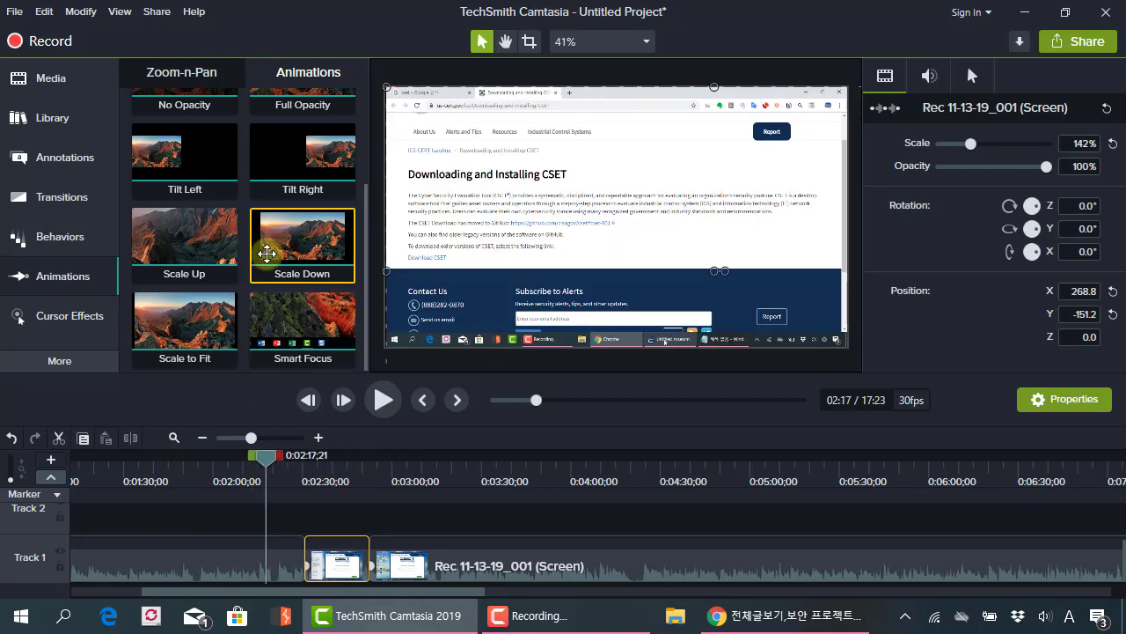
{"action": "left_click_drag", "start_coordinate": [205, 177], "coordinate": [314, 558]}
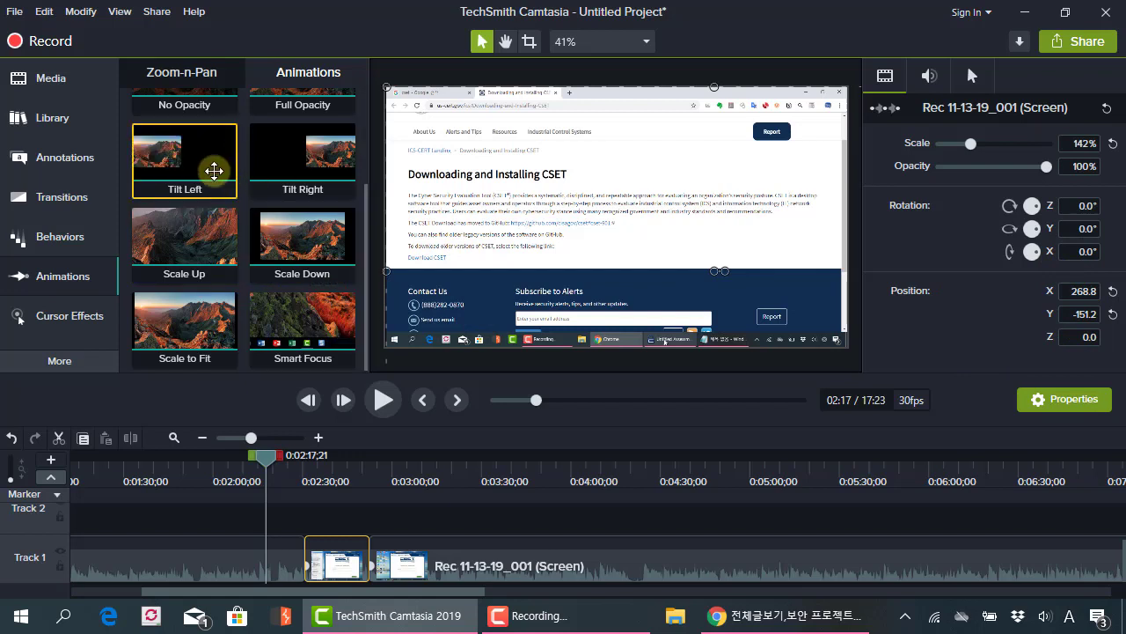
{"action": "left_click_drag", "start_coordinate": [214, 170], "coordinate": [335, 553]}
Step: Preview the Tilt Left animation from 0:02:30;05 and stop at 0:02:41;02
{"action": "left_click_drag", "start_coordinate": [330, 456], "coordinate": [303, 457]}
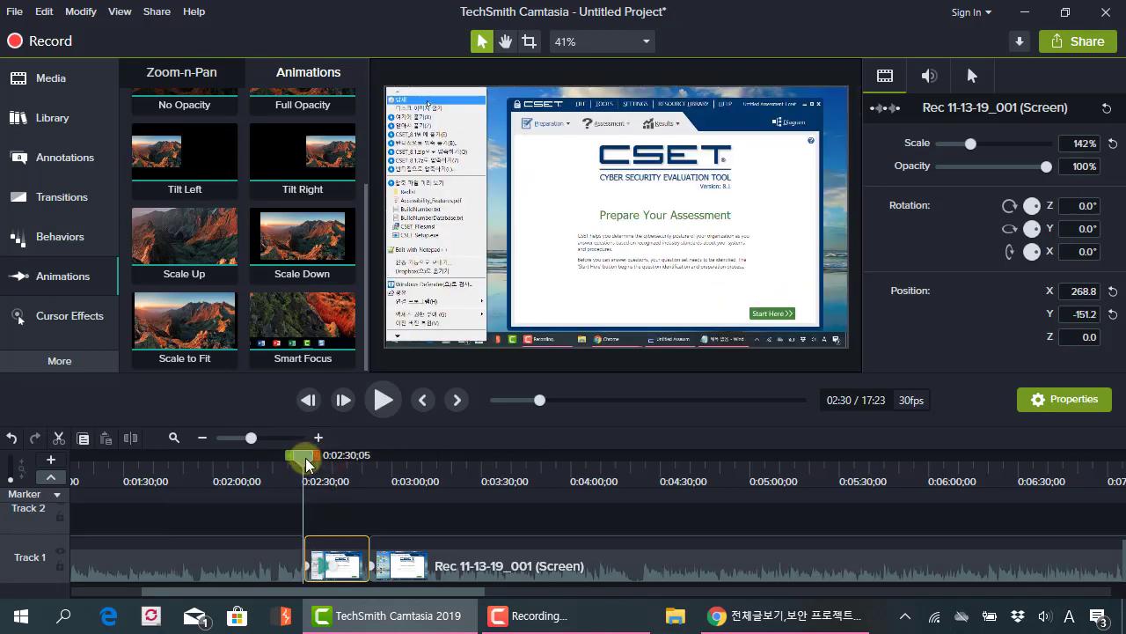
{"action": "key", "text": "space"}
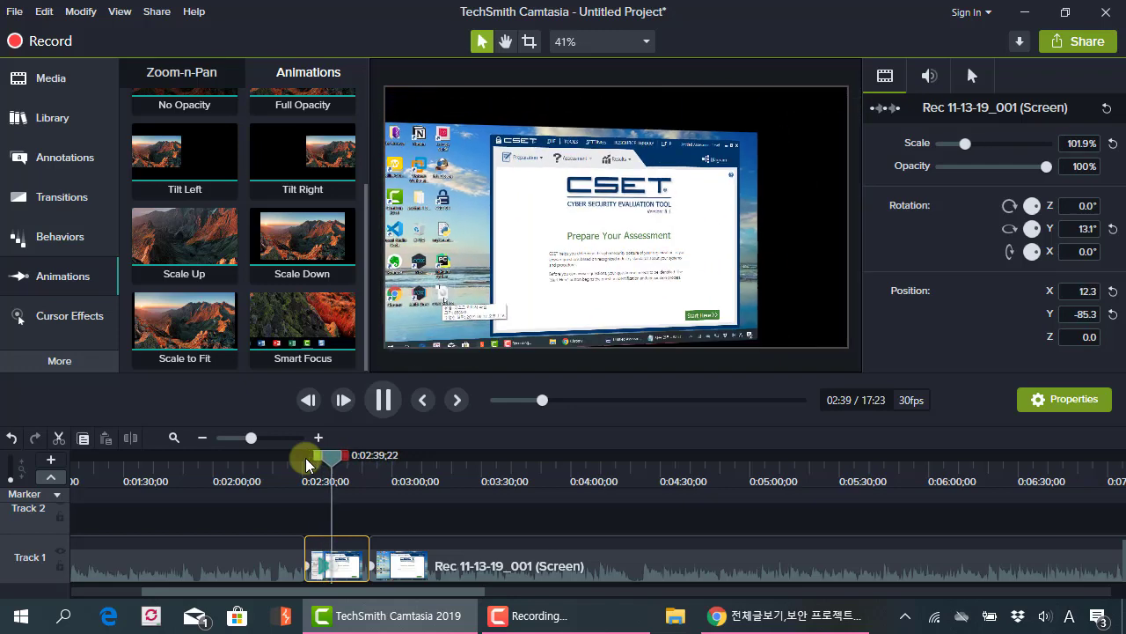
{"action": "key", "text": "space"}
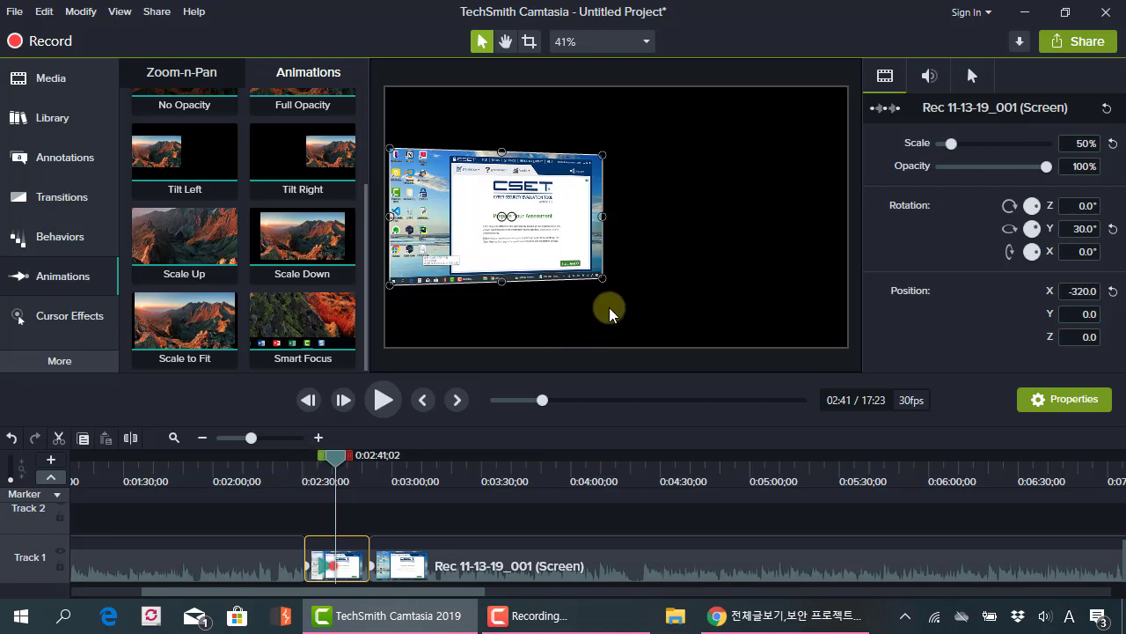
Step: Enlarge the tilted clip to nearly the full canvas height, leaving a black strip beside it, and preview the animation from about 0:02:30
{"action": "left_click_drag", "start_coordinate": [603, 278], "coordinate": [758, 347]}
{"action": "left_click_drag", "start_coordinate": [734, 300], "coordinate": [697, 207]}
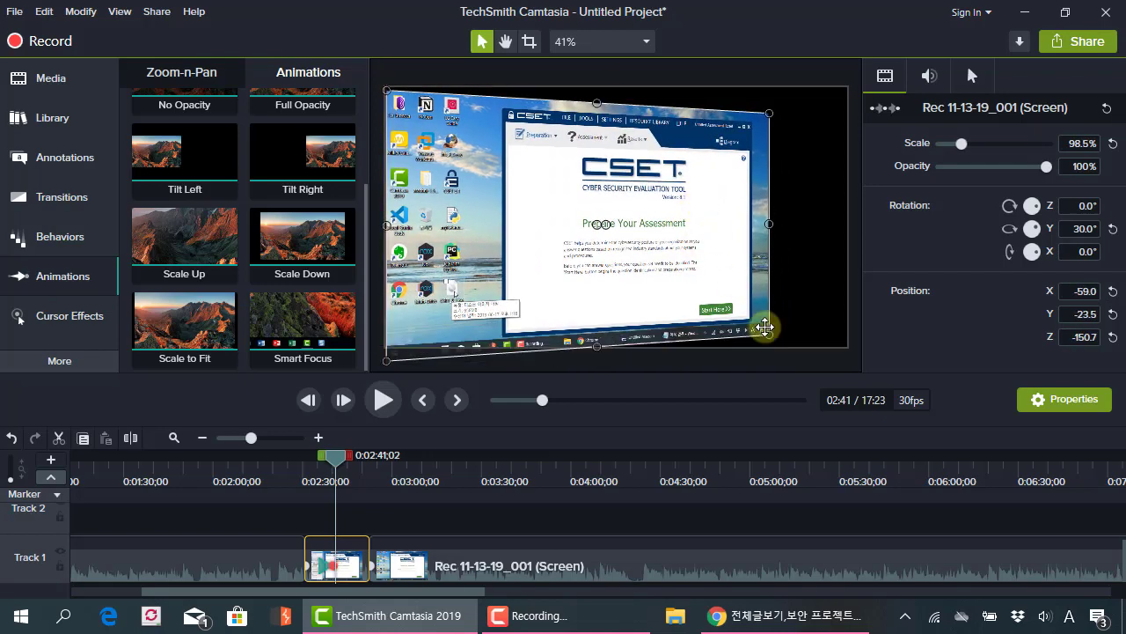
{"action": "mouse_move", "coordinate": [769, 335]}
{"action": "left_mouse_down"}
{"action": "mouse_move", "coordinate": [753, 308]}
{"action": "mouse_move", "coordinate": [755, 319]}
{"action": "left_mouse_up"}
{"action": "left_click", "coordinate": [787, 256]}
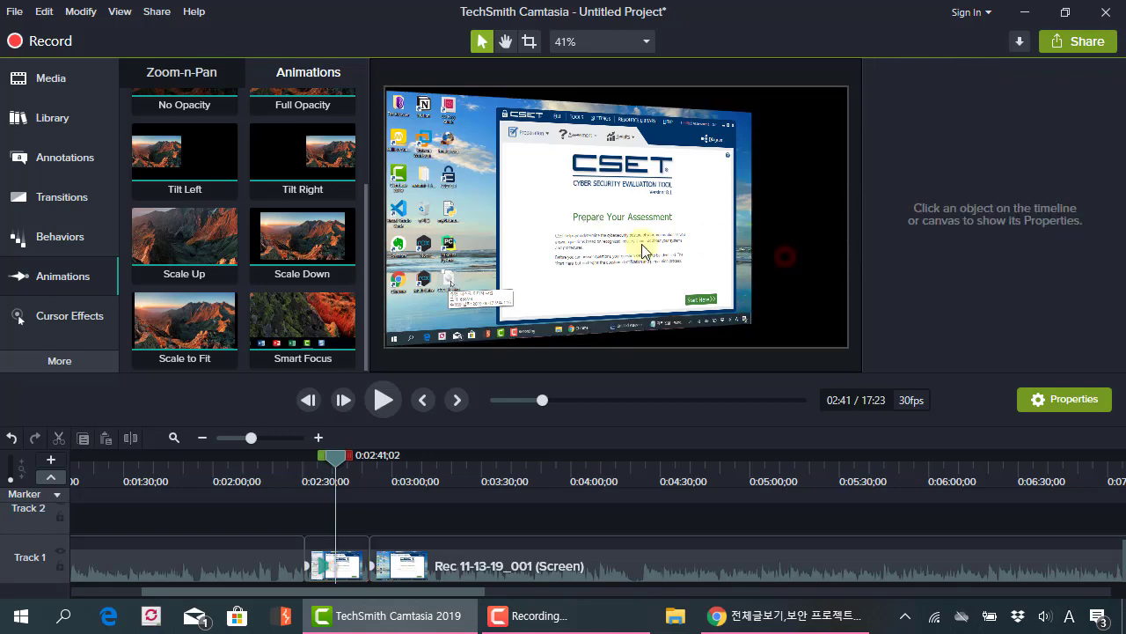
{"action": "left_click_drag", "start_coordinate": [338, 459], "coordinate": [301, 464]}
{"action": "key", "text": "space"}
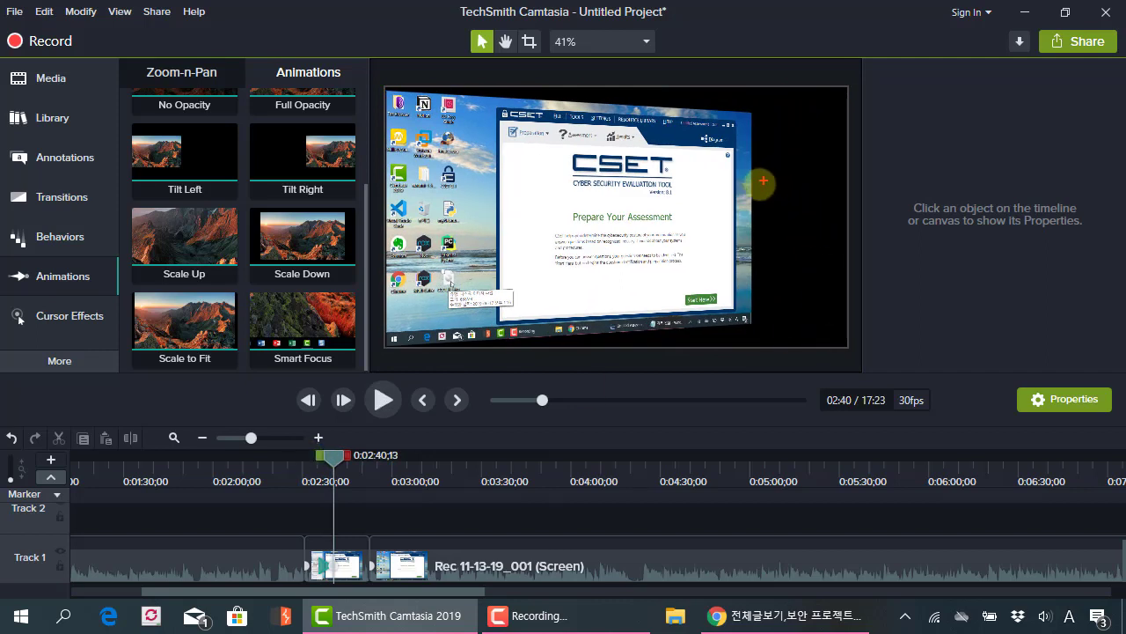
{"action": "left_click_drag", "start_coordinate": [759, 185], "coordinate": [834, 326]}
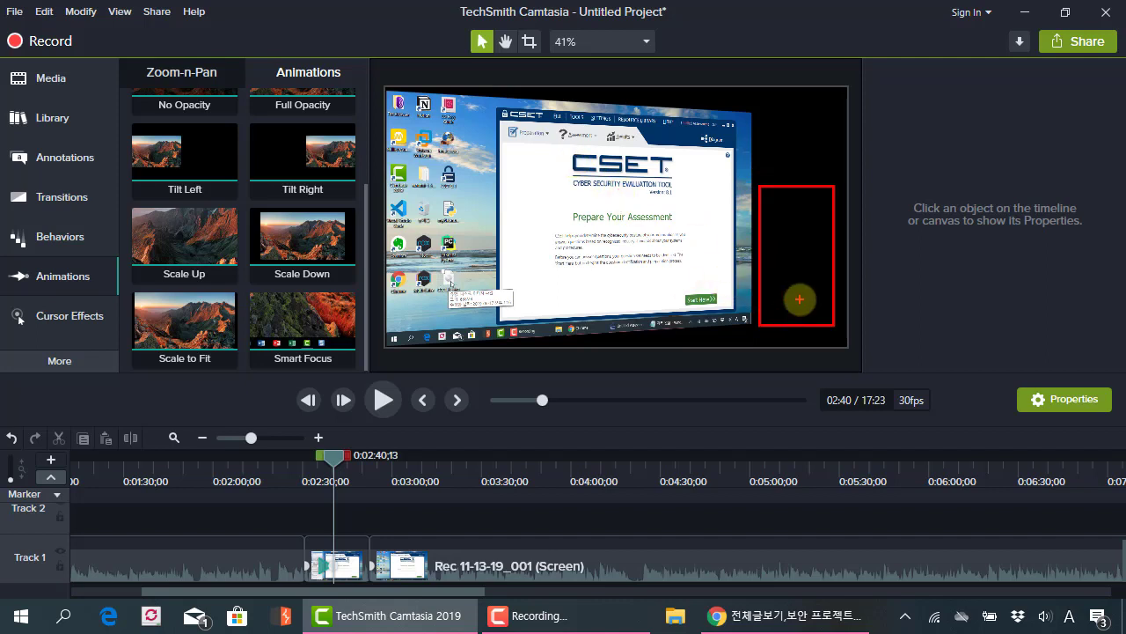
{"action": "mouse_move", "coordinate": [772, 248]}
{"action": "left_mouse_down"}
{"action": "mouse_move", "coordinate": [741, 245]}
{"action": "mouse_move", "coordinate": [746, 232]}
{"action": "left_mouse_up"}
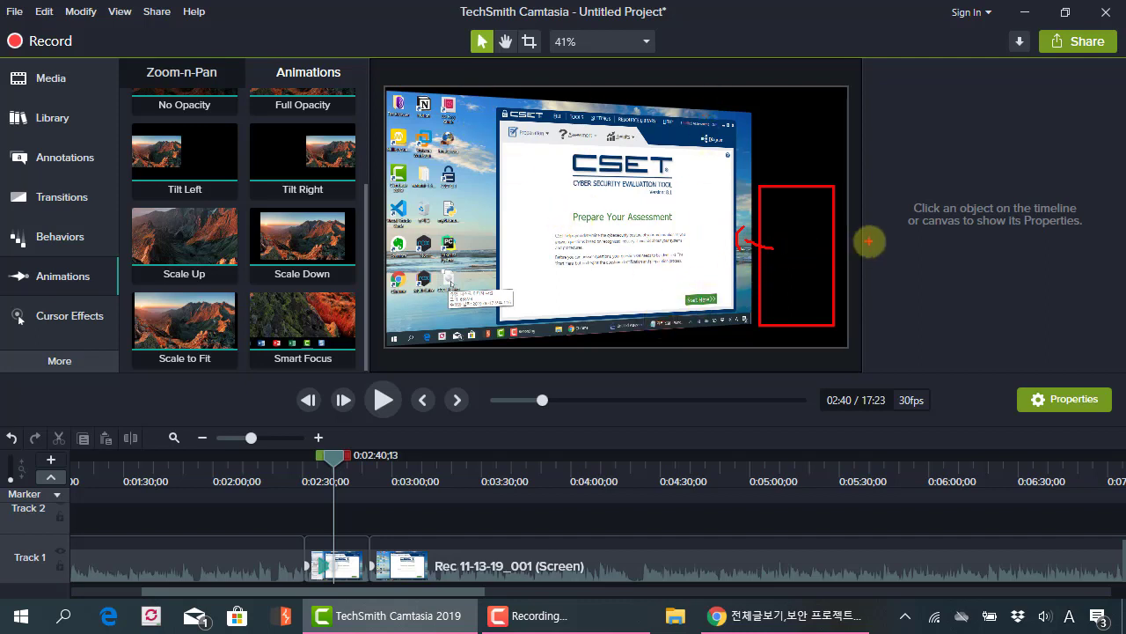
{"action": "mouse_move", "coordinate": [870, 241]}
{"action": "left_mouse_down"}
{"action": "mouse_move", "coordinate": [813, 238]}
{"action": "mouse_move", "coordinate": [810, 262]}
{"action": "left_mouse_up"}
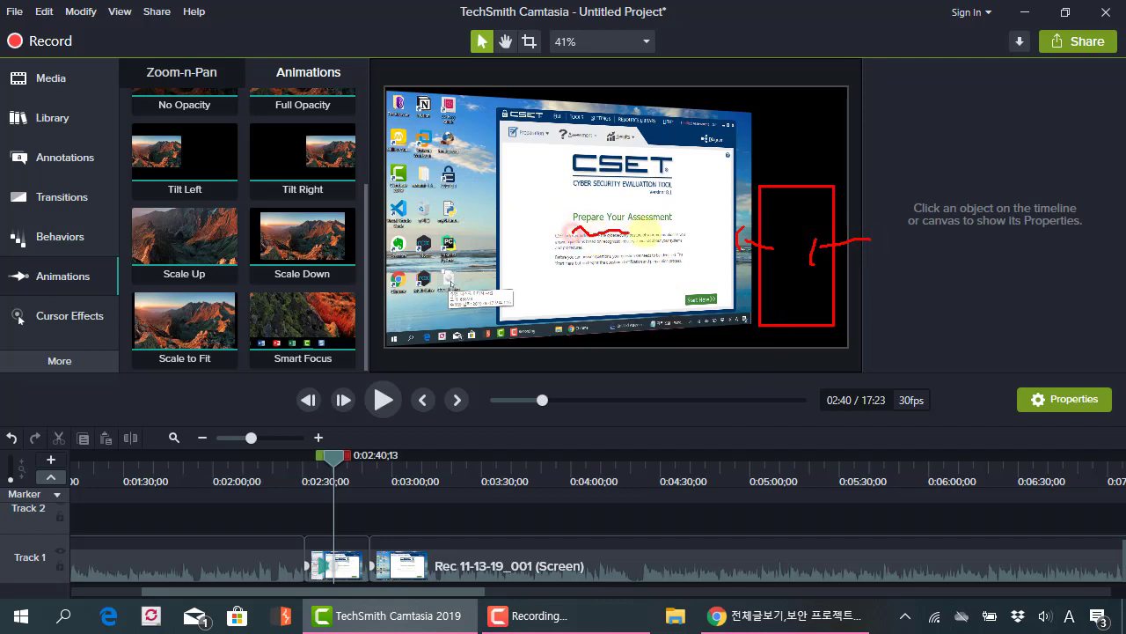
{"action": "left_click_drag", "start_coordinate": [643, 231], "coordinate": [687, 232]}
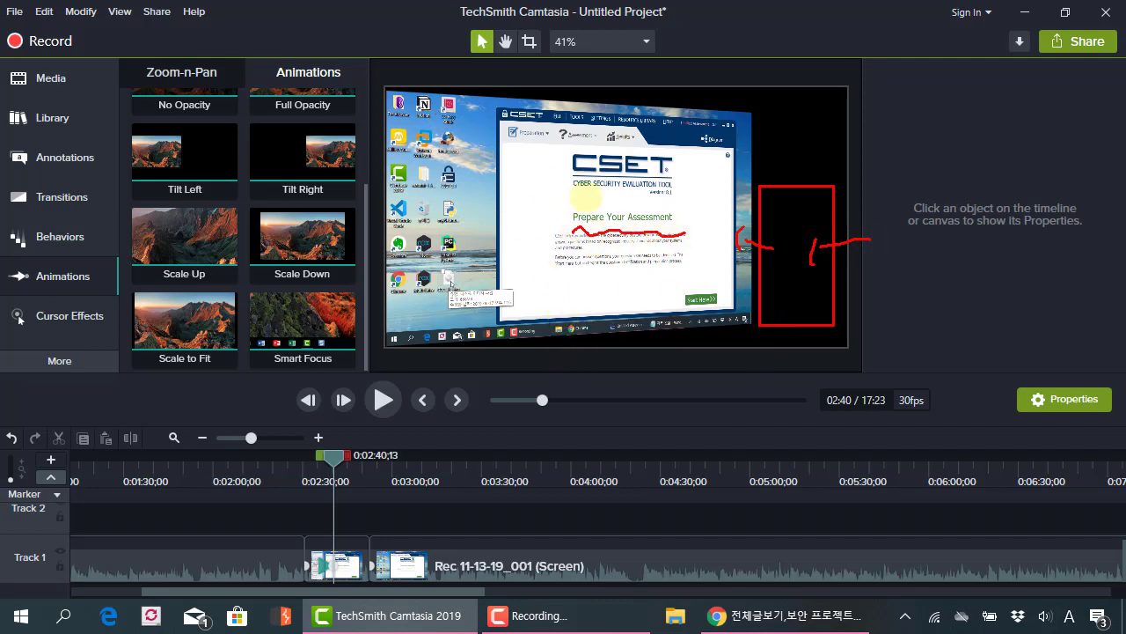
{"action": "key", "text": "Escape"}
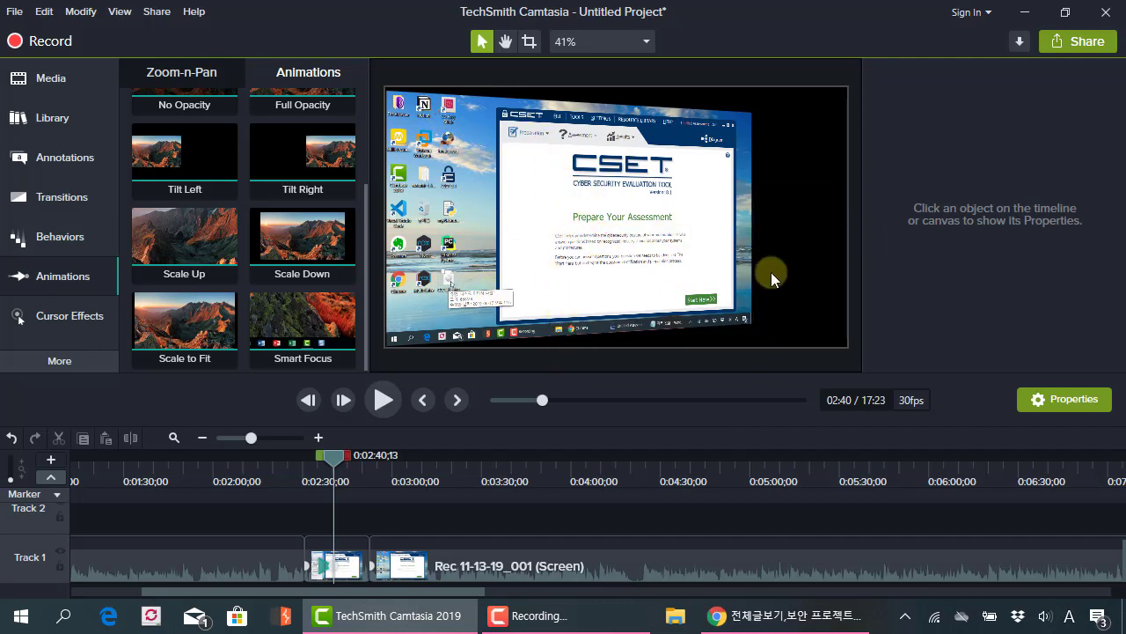
Step: Apply the Tilt Right animation after Tilt Left on Track 1's short middle clip, and preview it up to 0:02:45;23
{"action": "mouse_move", "coordinate": [343, 457]}
{"action": "left_mouse_down"}
{"action": "mouse_move", "coordinate": [356, 455]}
{"action": "mouse_move", "coordinate": [339, 455]}
{"action": "left_mouse_up"}
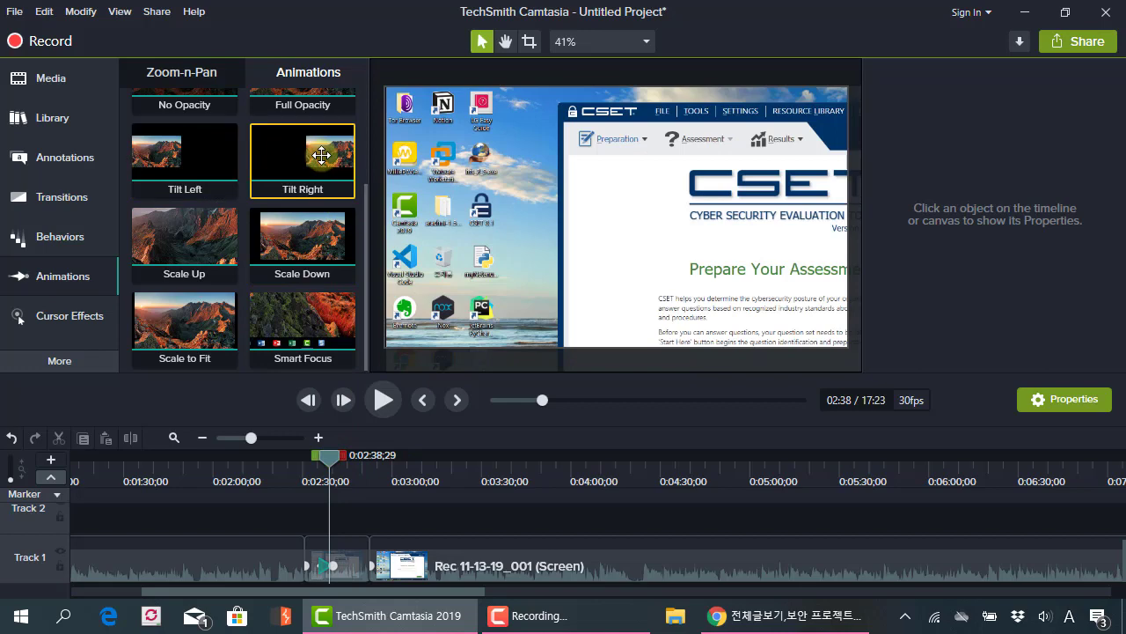
{"action": "left_click_drag", "start_coordinate": [321, 155], "coordinate": [365, 561]}
{"action": "left_click", "coordinate": [352, 476]}
{"action": "left_click_drag", "start_coordinate": [349, 461], "coordinate": [326, 462]}
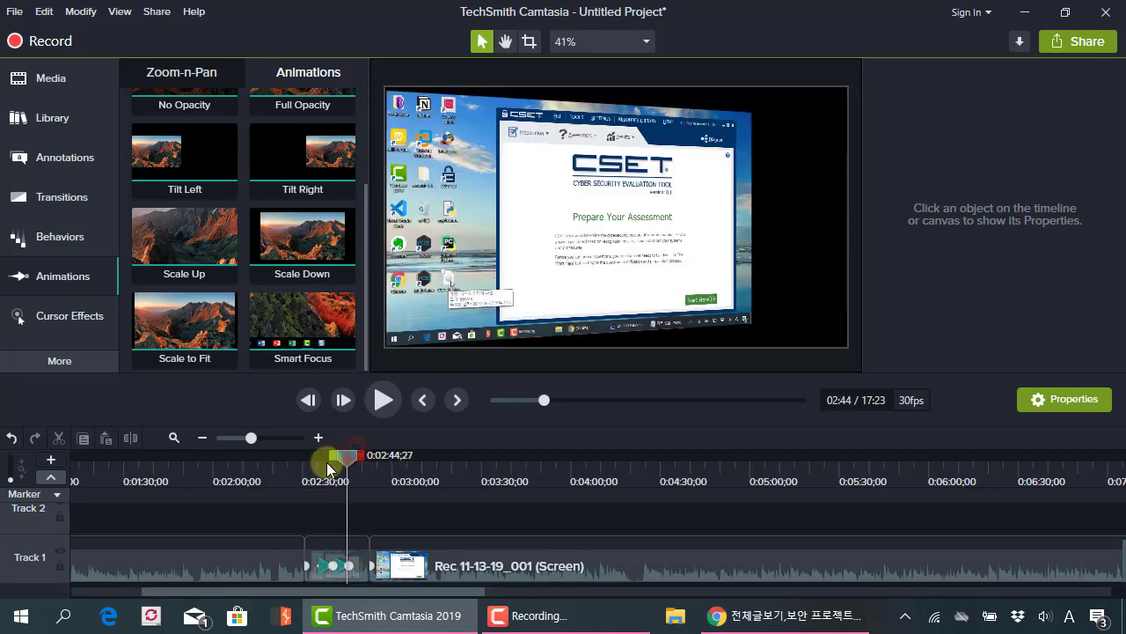
{"action": "key", "text": "space"}
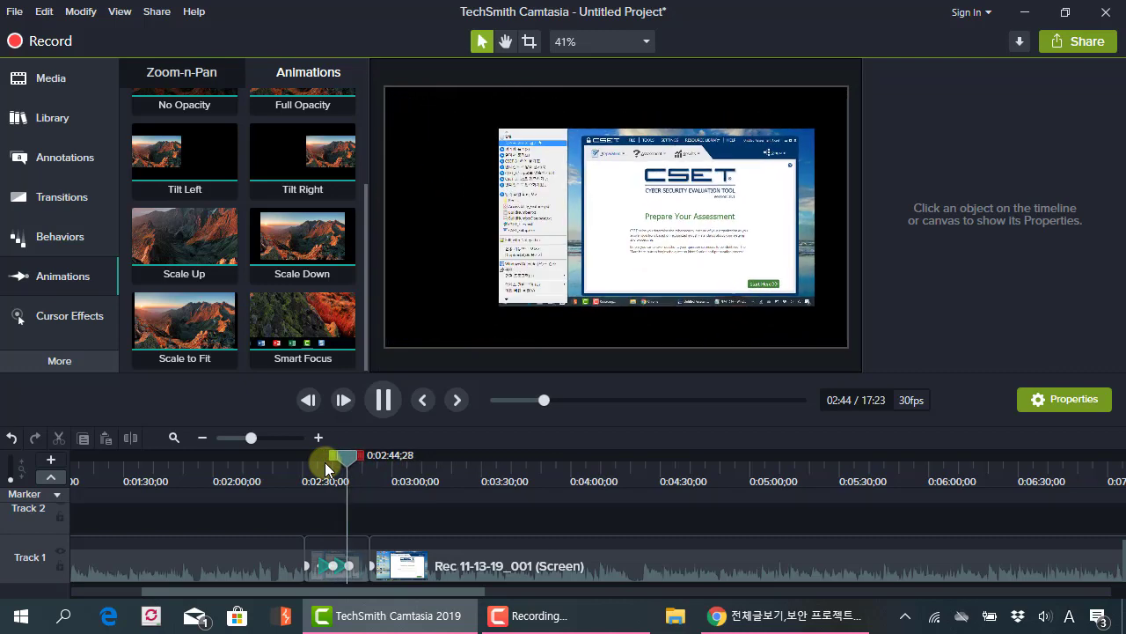
{"action": "key", "text": "space"}
Step: Enlarge the right-tilted clip to about 98.4% scale and position it flush with the canvas's right edge, at about X 85, Y 0.4
{"action": "left_click", "coordinate": [803, 236]}
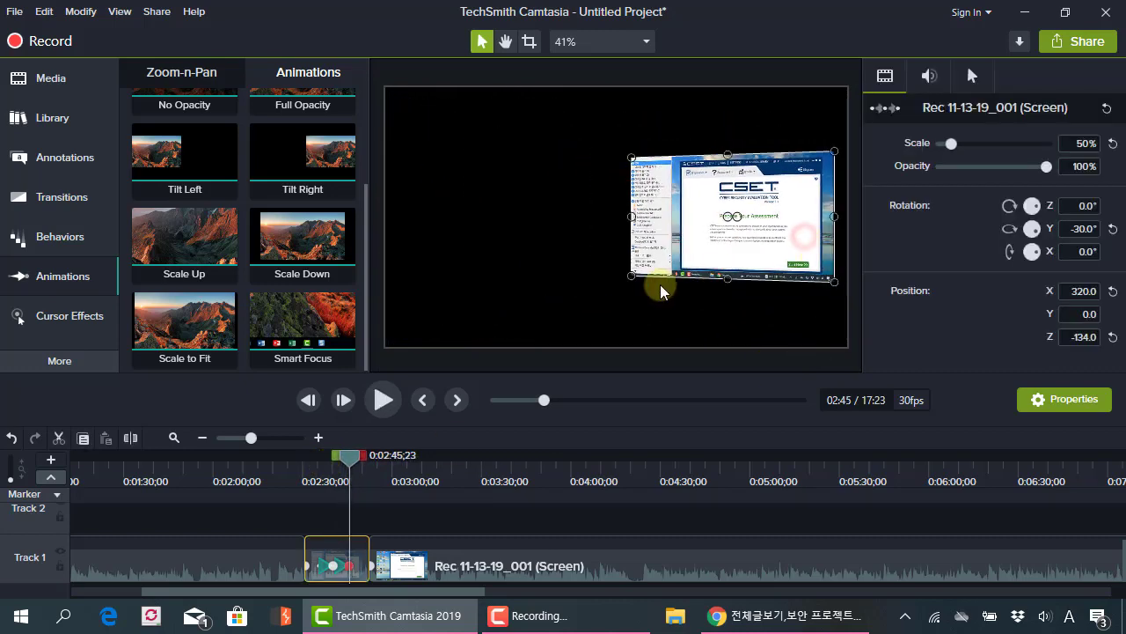
{"action": "left_click_drag", "start_coordinate": [634, 276], "coordinate": [517, 334]}
{"action": "left_click_drag", "start_coordinate": [677, 274], "coordinate": [686, 224]}
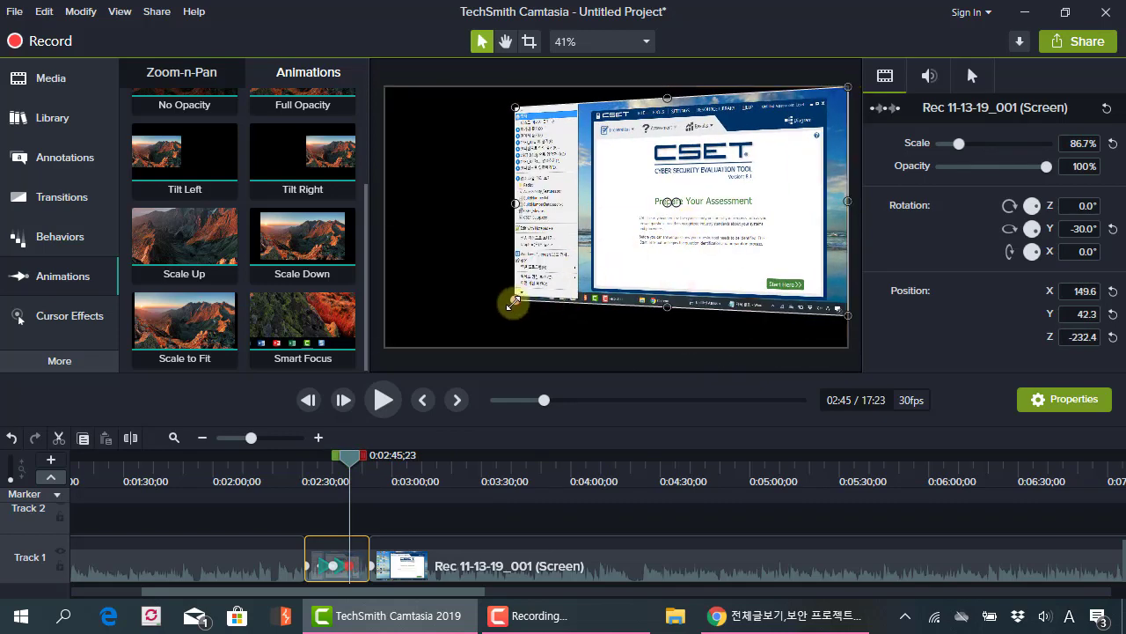
{"action": "left_click_drag", "start_coordinate": [513, 304], "coordinate": [477, 322]}
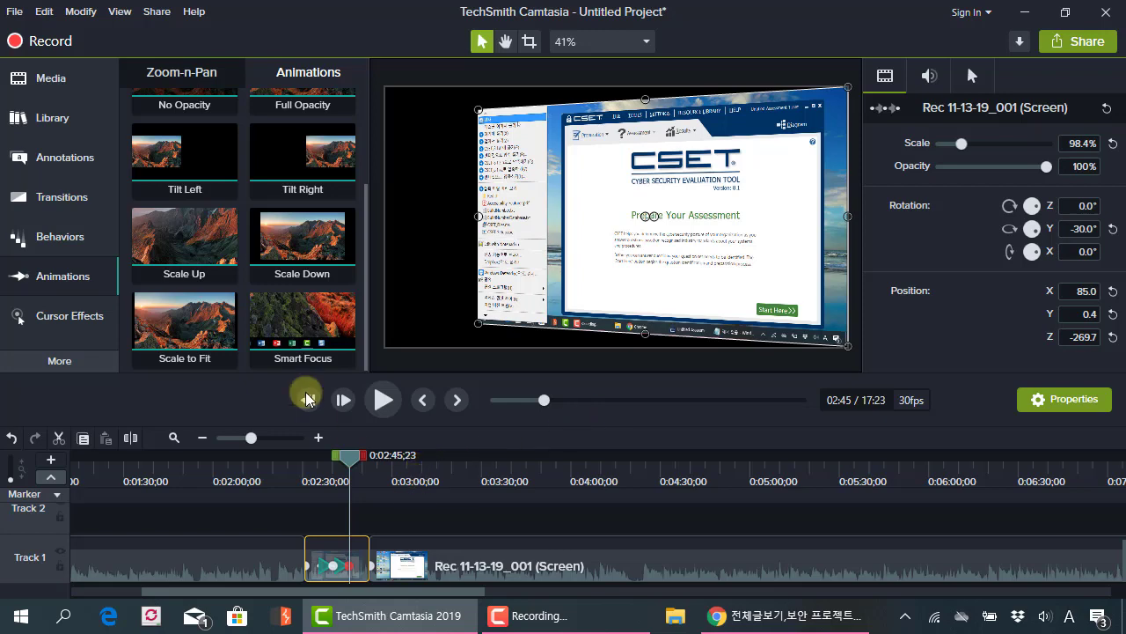
{"action": "left_click", "coordinate": [238, 74]}
{"action": "left_click", "coordinate": [269, 70]}
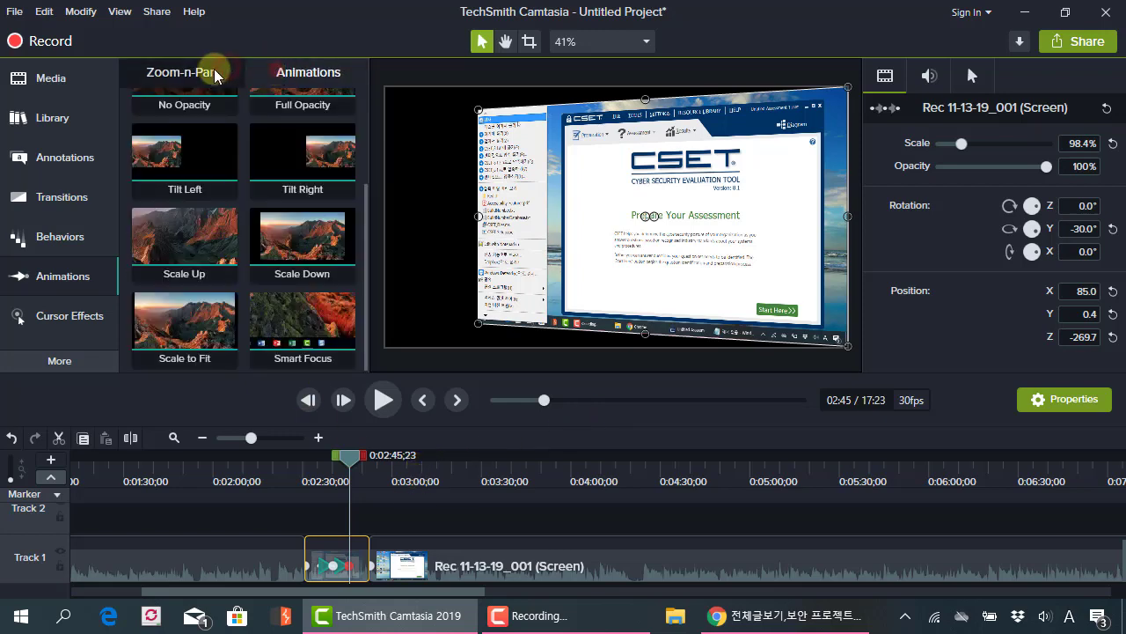
{"action": "left_click", "coordinate": [213, 76]}
{"action": "left_click", "coordinate": [284, 71]}
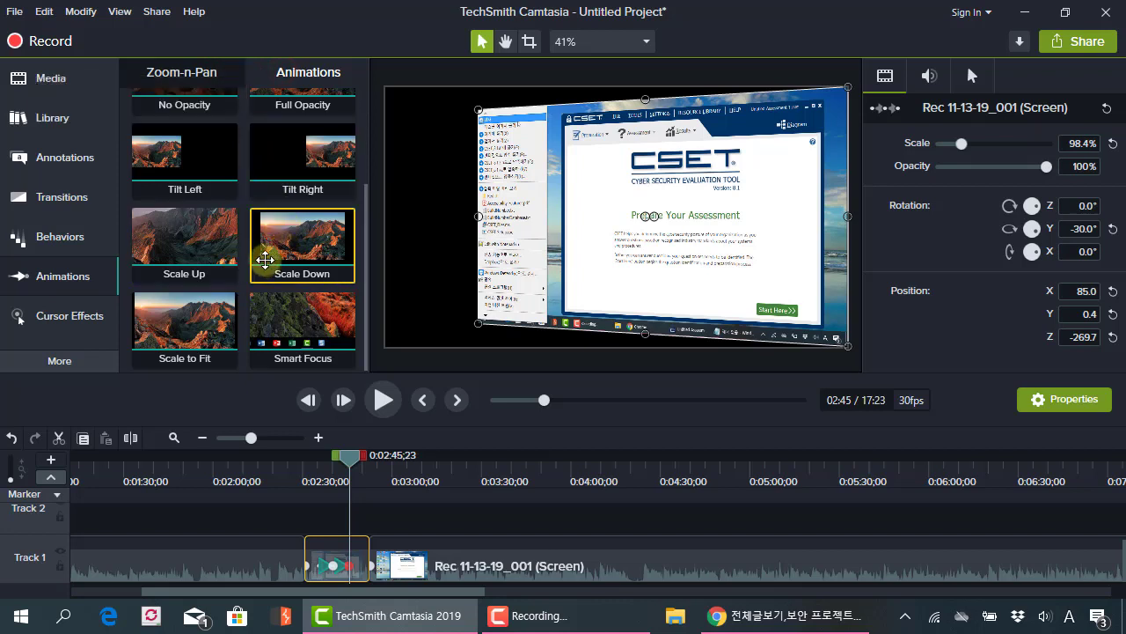
{"action": "left_click", "coordinate": [211, 74]}
{"action": "left_click", "coordinate": [303, 73]}
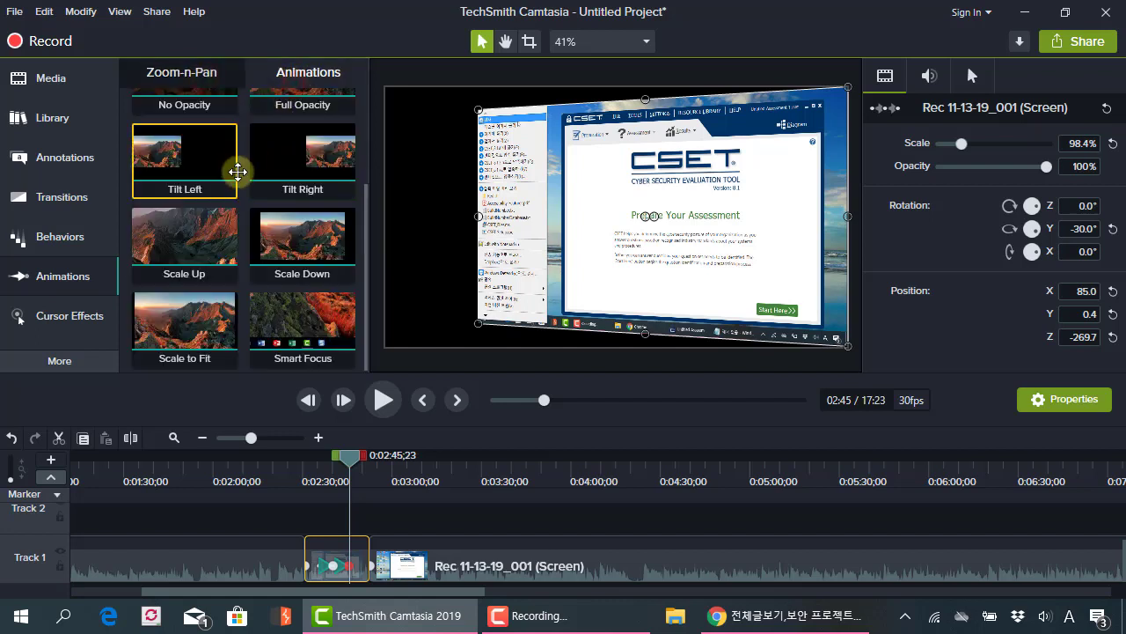
Step: Try to apply the Scale Down animation to the short middle clip on Track 1
{"action": "scroll", "coordinate": [237, 172], "scroll_direction": "up", "scroll_amount": 1}
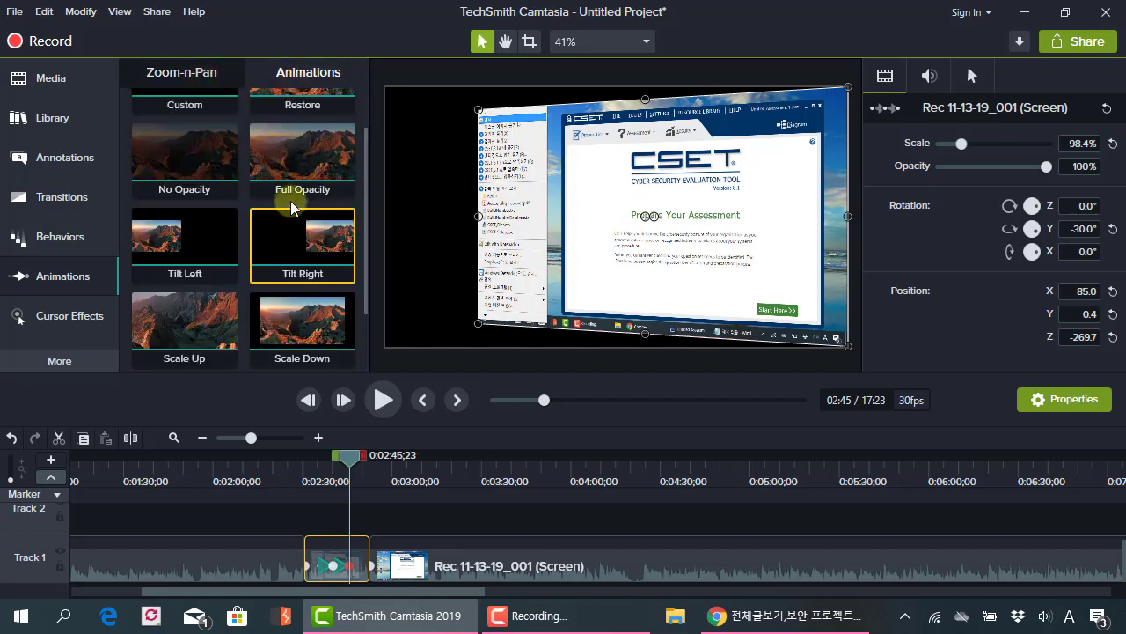
{"action": "scroll", "coordinate": [290, 202], "scroll_direction": "up", "scroll_amount": 1}
{"action": "scroll", "coordinate": [290, 202], "scroll_direction": "down", "scroll_amount": 3}
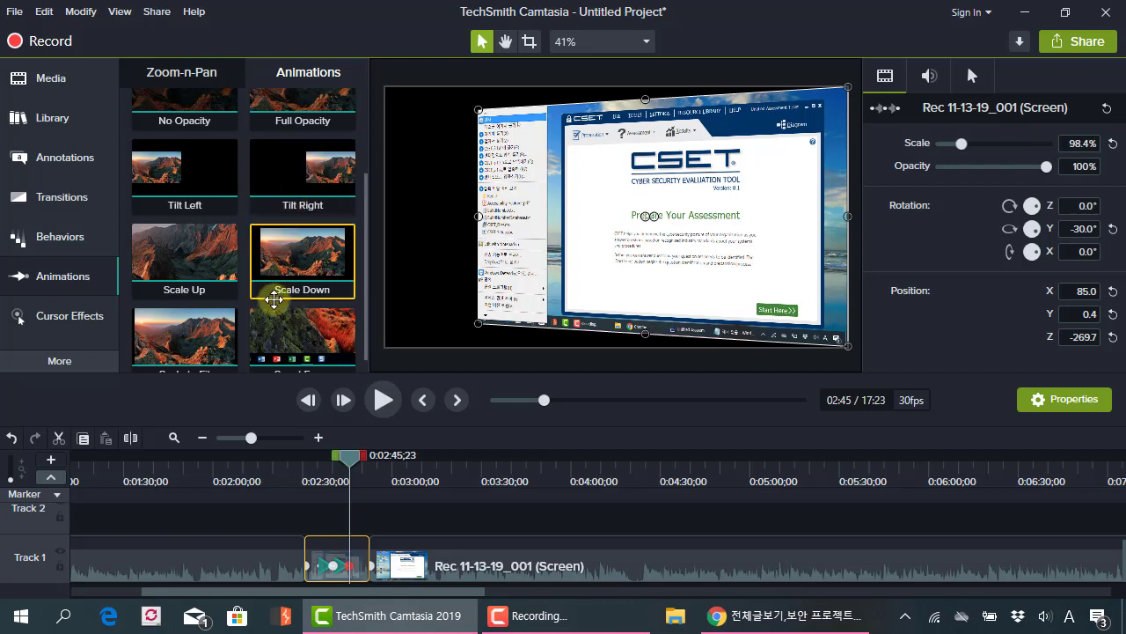
{"action": "left_click_drag", "start_coordinate": [296, 292], "coordinate": [335, 542]}
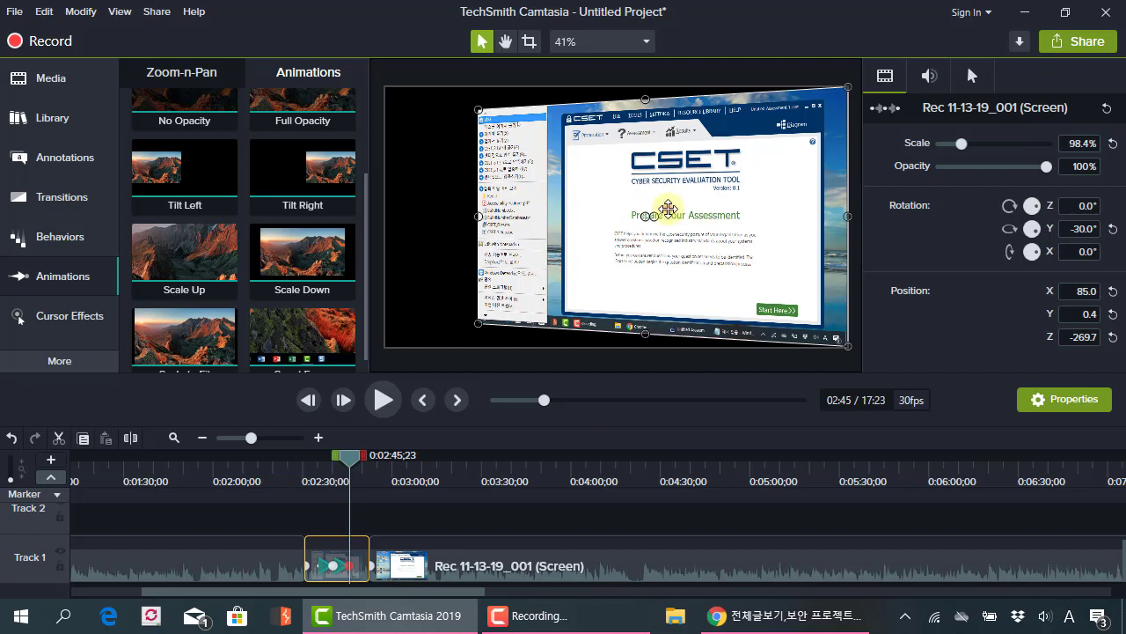
{"action": "left_click", "coordinate": [457, 192]}
{"action": "left_click", "coordinate": [630, 219]}
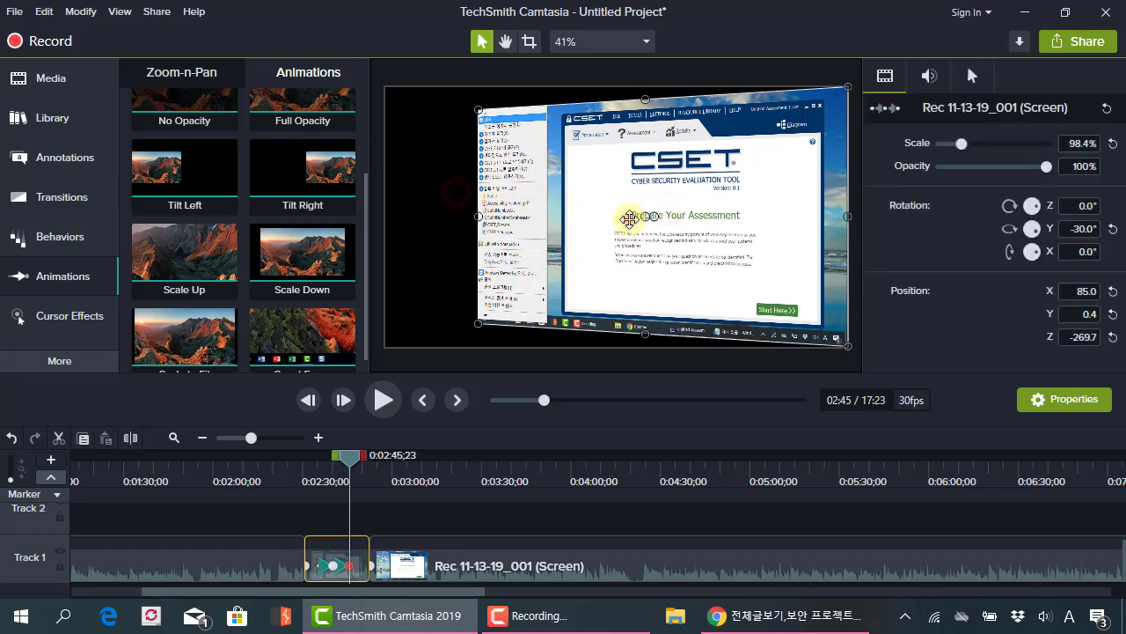
{"action": "left_click", "coordinate": [445, 202]}
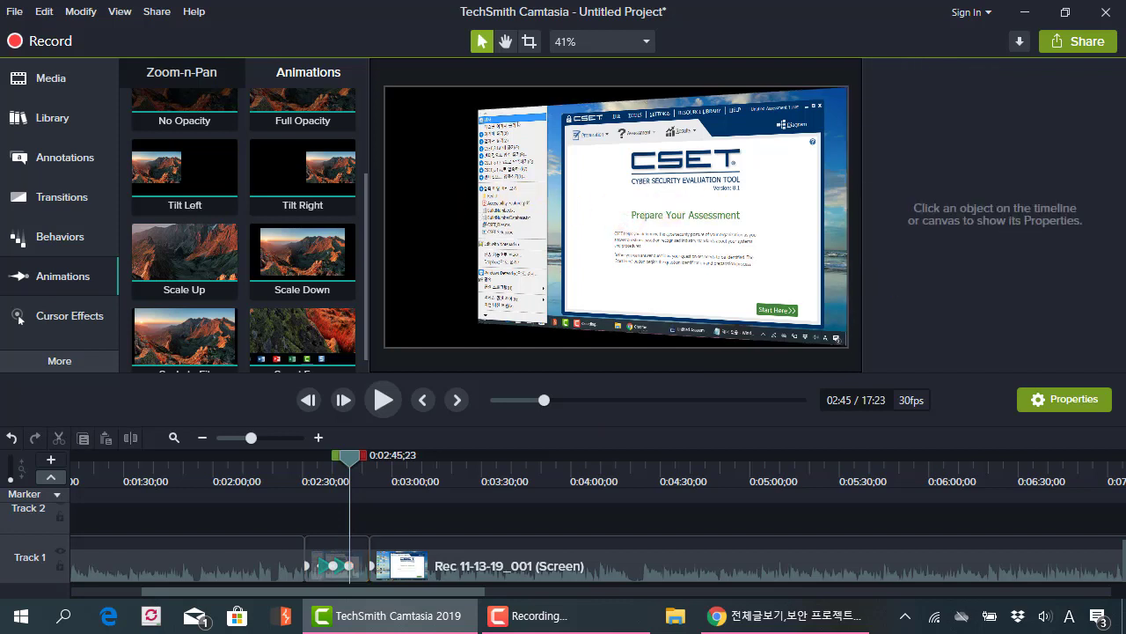